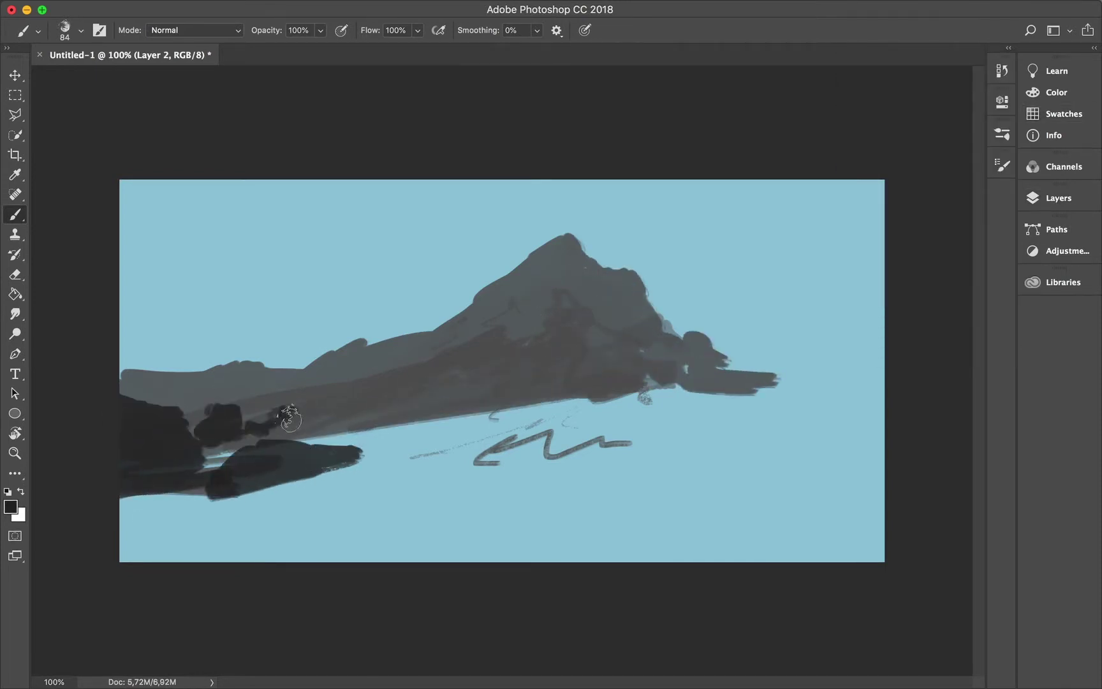
Step: On a new layer, paint large dark rock masses across the ridge and down toward the water
{"action": "mouse_move", "coordinate": [338, 427]}
{"action": "left_mouse_down"}
{"action": "mouse_move", "coordinate": [442, 423]}
{"action": "mouse_move", "coordinate": [495, 376]}
{"action": "mouse_move", "coordinate": [664, 356]}
{"action": "mouse_move", "coordinate": [880, 287]}
{"action": "left_mouse_up"}
{"action": "left_click", "coordinate": [1059, 197]}
{"action": "left_click", "coordinate": [979, 288]}
{"action": "left_click", "coordinate": [1059, 198]}
{"action": "mouse_move", "coordinate": [291, 513]}
{"action": "left_mouse_down"}
{"action": "mouse_move", "coordinate": [379, 491]}
{"action": "mouse_move", "coordinate": [446, 415]}
{"action": "left_mouse_up"}
{"action": "mouse_move", "coordinate": [358, 408]}
{"action": "left_mouse_down"}
{"action": "mouse_move", "coordinate": [415, 447]}
{"action": "mouse_move", "coordinate": [453, 396]}
{"action": "mouse_move", "coordinate": [727, 405]}
{"action": "left_mouse_up"}
{"action": "left_click_drag", "start_coordinate": [641, 405], "coordinate": [646, 456]}
{"action": "mouse_move", "coordinate": [529, 410]}
{"action": "left_mouse_down"}
{"action": "mouse_move", "coordinate": [765, 509]}
{"action": "mouse_move", "coordinate": [706, 450]}
{"action": "mouse_move", "coordinate": [652, 430]}
{"action": "mouse_move", "coordinate": [844, 473]}
{"action": "left_mouse_up"}
Step: On another new layer, paint light grey waterfalls down the rocks and water at lower left
{"action": "left_click", "coordinate": [1059, 198]}
{"action": "left_click", "coordinate": [955, 347]}
{"action": "left_click", "coordinate": [1064, 114]}
{"action": "mouse_move", "coordinate": [121, 510]}
{"action": "left_mouse_down"}
{"action": "mouse_move", "coordinate": [359, 472]}
{"action": "mouse_move", "coordinate": [694, 537]}
{"action": "mouse_move", "coordinate": [409, 484]}
{"action": "mouse_move", "coordinate": [214, 524]}
{"action": "left_mouse_up"}
{"action": "mouse_move", "coordinate": [529, 389]}
{"action": "left_mouse_down"}
{"action": "mouse_move", "coordinate": [452, 479]}
{"action": "mouse_move", "coordinate": [561, 488]}
{"action": "mouse_move", "coordinate": [564, 501]}
{"action": "left_mouse_up"}
{"action": "left_click_drag", "start_coordinate": [530, 388], "coordinate": [726, 382]}
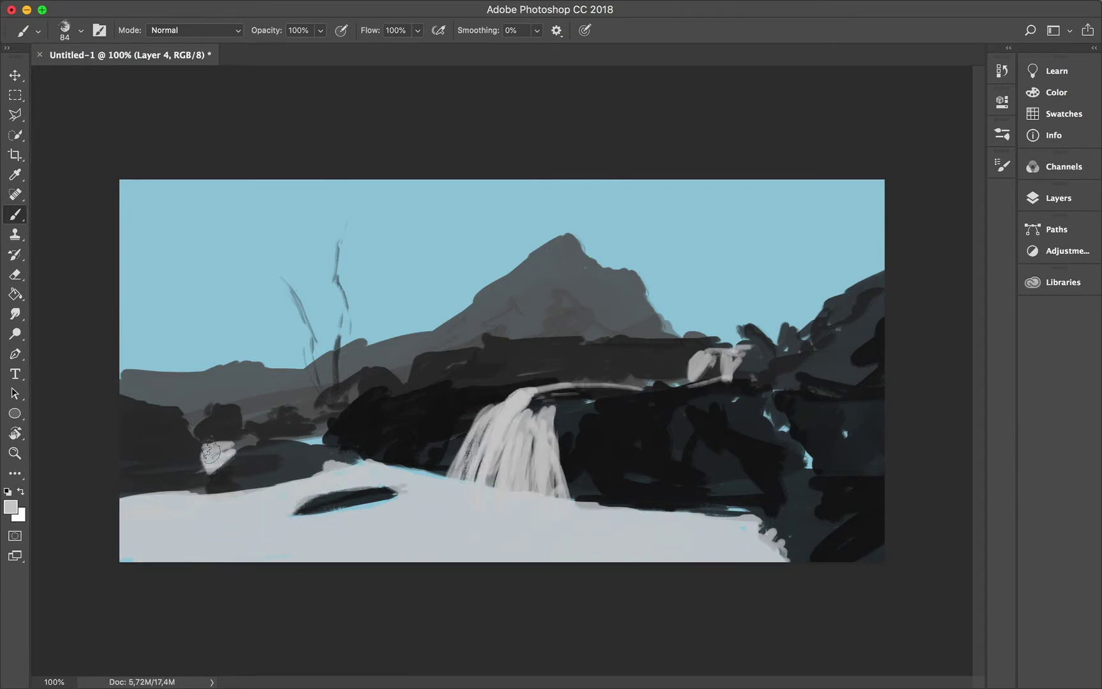
{"action": "left_click_drag", "start_coordinate": [312, 440], "coordinate": [231, 453]}
{"action": "left_click", "coordinate": [1059, 198]}
{"action": "left_click", "coordinate": [905, 293]}
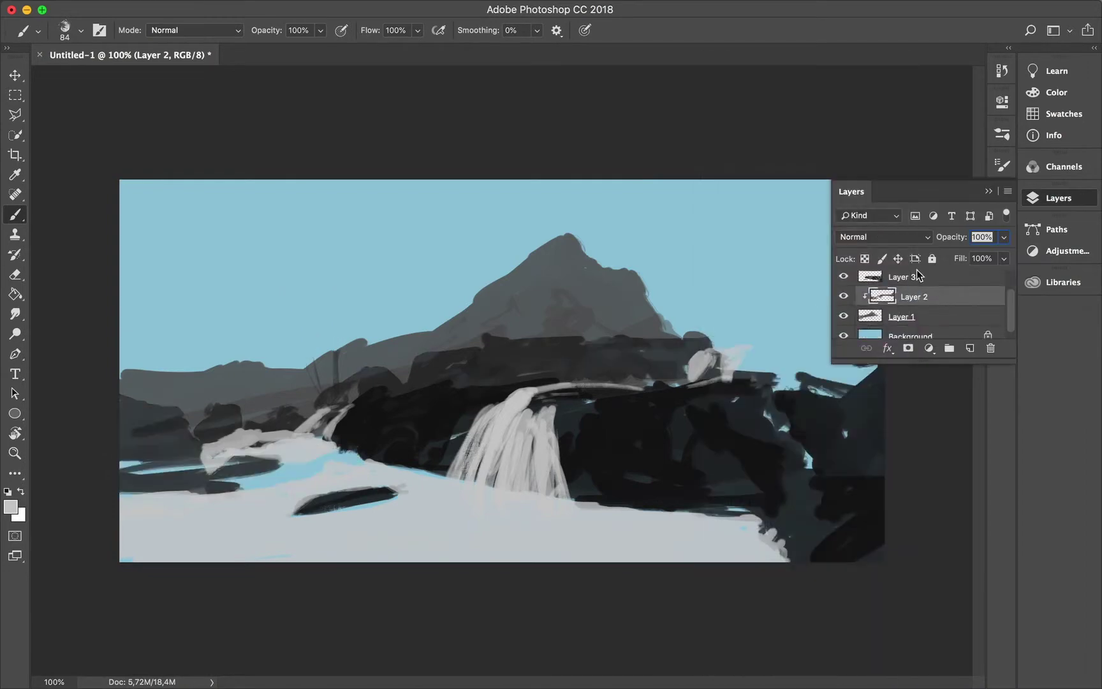
Step: Paint green over the background hills on new Layer 5
{"action": "left_click", "coordinate": [1064, 114]}
{"action": "left_click", "coordinate": [1056, 92]}
{"action": "left_click", "coordinate": [922, 149]}
{"action": "left_click", "coordinate": [1059, 197]}
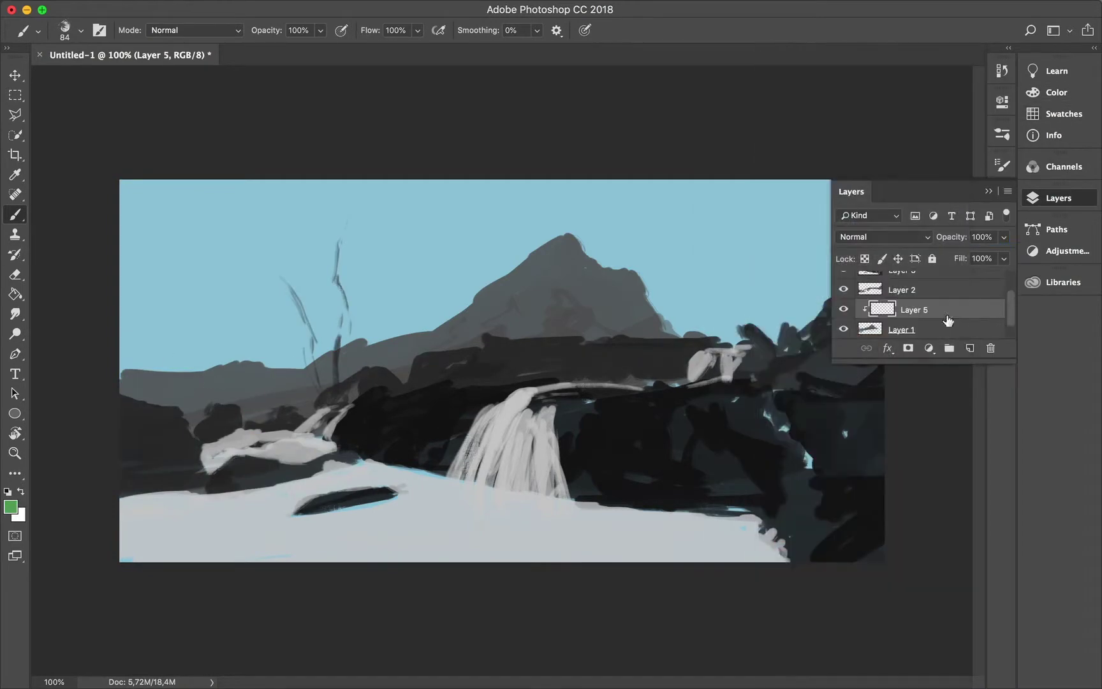
{"action": "left_click", "coordinate": [955, 321]}
{"action": "left_click_drag", "start_coordinate": [127, 383], "coordinate": [447, 338]}
Step: Cover the left hills with dark green and greyish green strokes
{"action": "left_click", "coordinate": [1056, 92]}
{"action": "left_click", "coordinate": [950, 218]}
{"action": "mouse_move", "coordinate": [261, 364]}
{"action": "left_mouse_down"}
{"action": "mouse_move", "coordinate": [172, 398]}
{"action": "mouse_move", "coordinate": [492, 332]}
{"action": "left_mouse_up"}
{"action": "mouse_move", "coordinate": [121, 377]}
{"action": "left_mouse_down"}
{"action": "mouse_move", "coordinate": [600, 344]}
{"action": "mouse_move", "coordinate": [255, 409]}
{"action": "left_mouse_up"}
{"action": "left_click_drag", "start_coordinate": [147, 415], "coordinate": [331, 357]}
{"action": "left_click", "coordinate": [887, 188]}
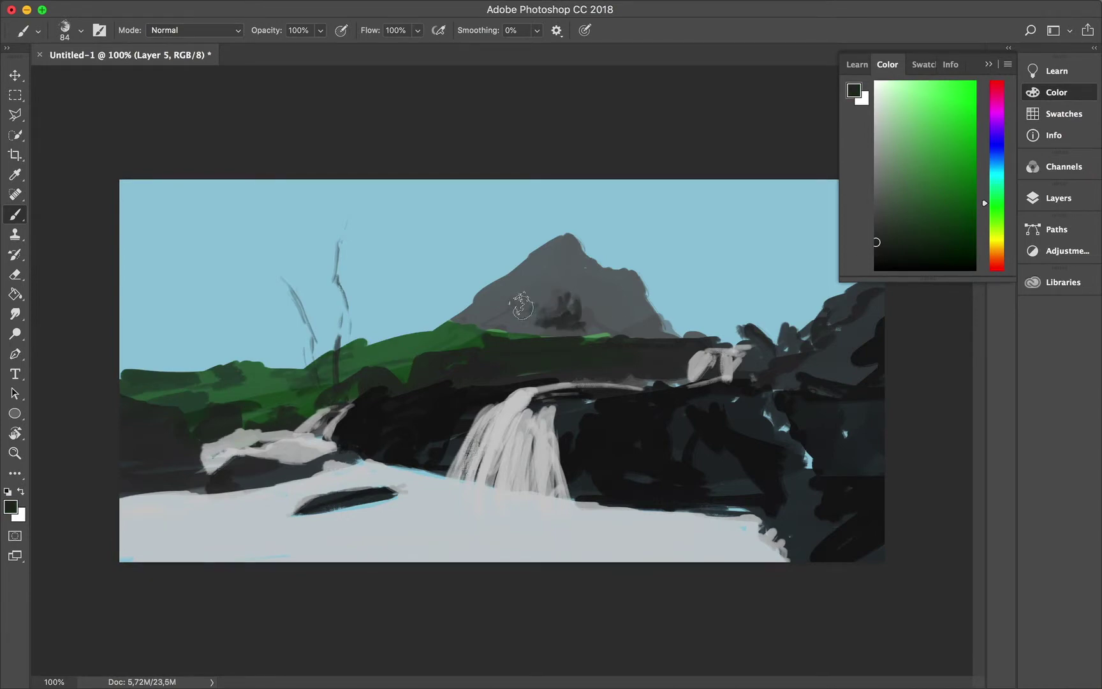
Step: On new Layer 6, paint a light green patch on the central hill
{"action": "left_click", "coordinate": [1056, 92]}
{"action": "left_click", "coordinate": [1059, 198]}
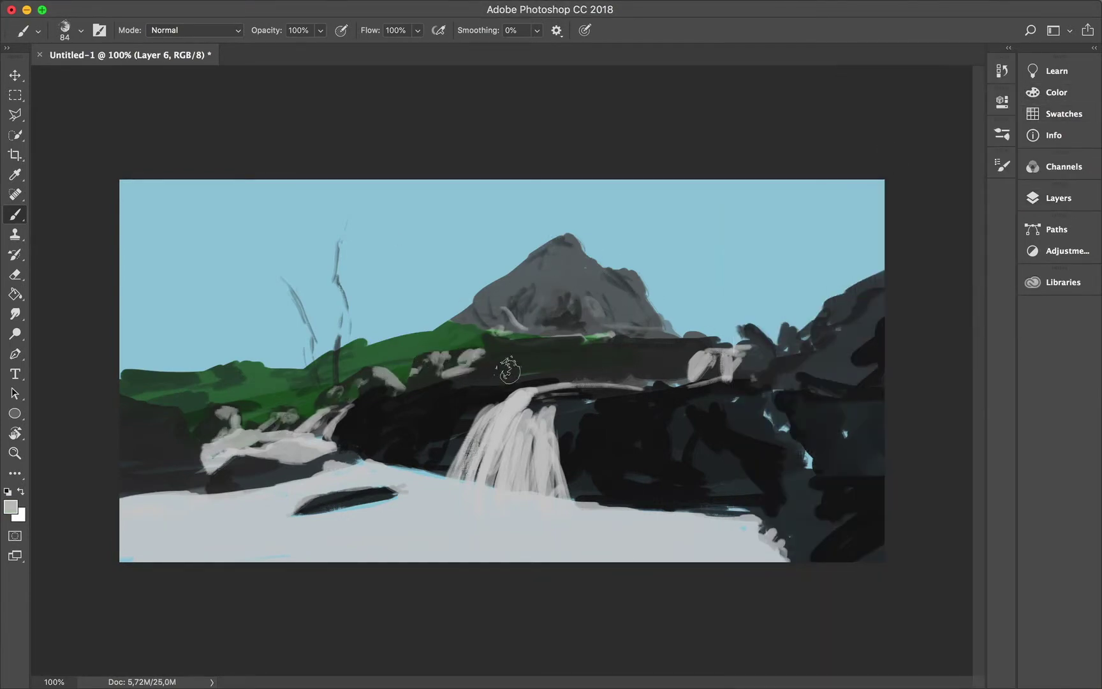
{"action": "left_click", "coordinate": [1064, 114]}
{"action": "left_click", "coordinate": [1056, 92]}
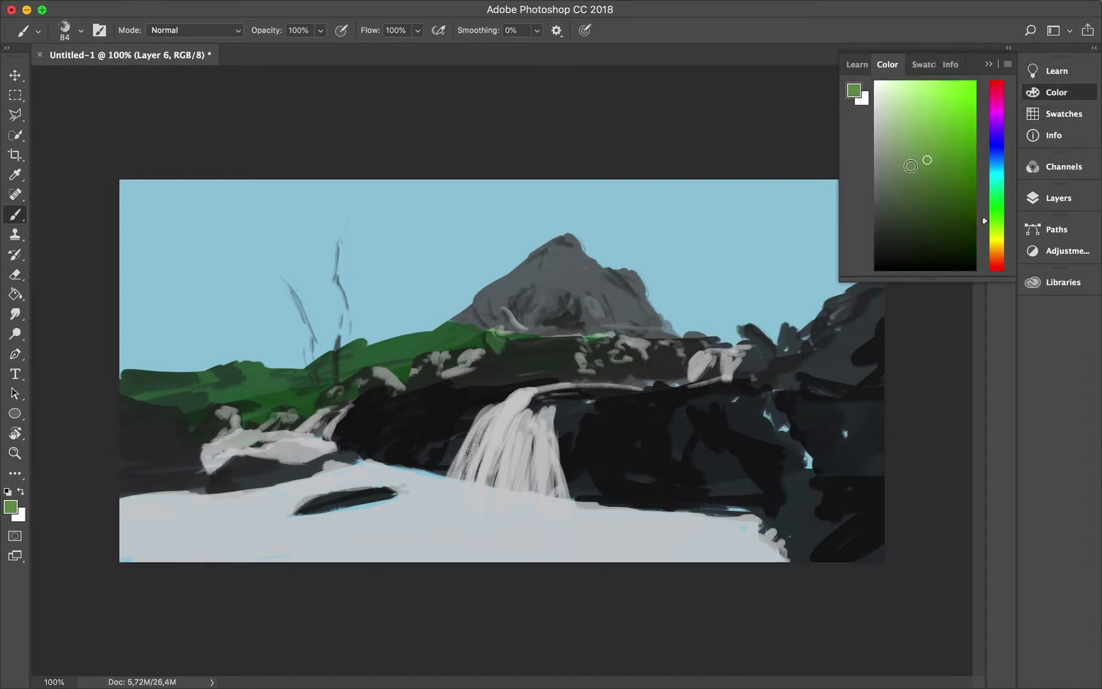
{"action": "left_click", "coordinate": [927, 160]}
{"action": "left_click_drag", "start_coordinate": [491, 363], "coordinate": [570, 340]}
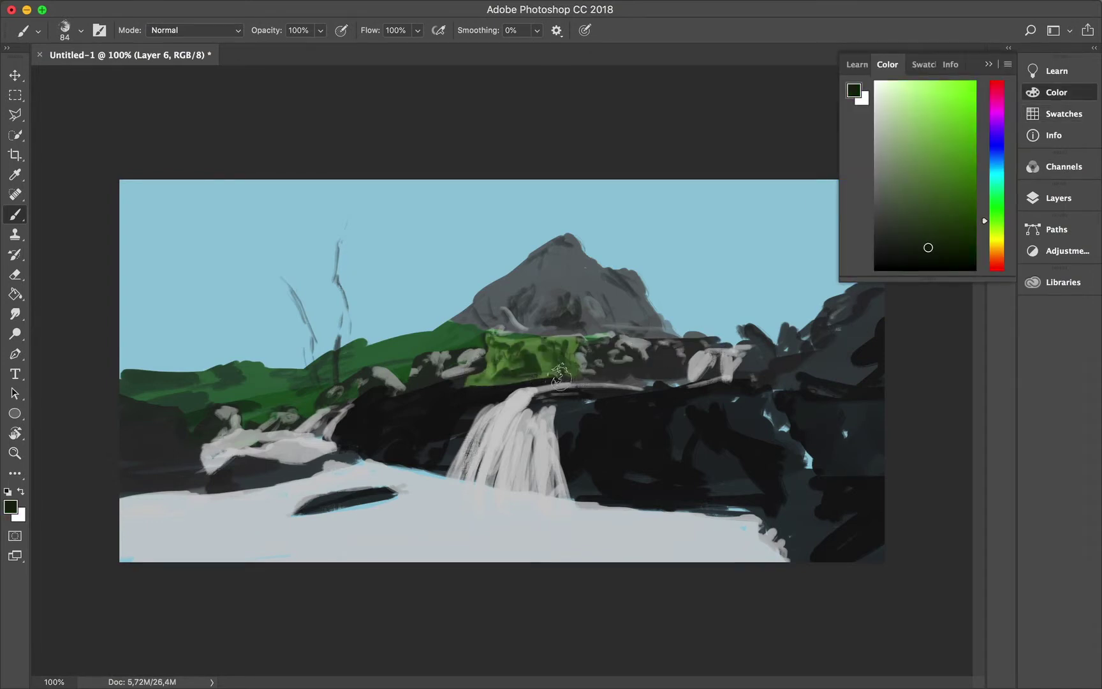
Step: Paint the right hill in olive green, then darken it
{"action": "left_click", "coordinate": [492, 360], "text": "alt"}
{"action": "left_click_drag", "start_coordinate": [763, 383], "coordinate": [823, 329]}
{"action": "left_click", "coordinate": [1057, 92]}
{"action": "left_click", "coordinate": [906, 243]}
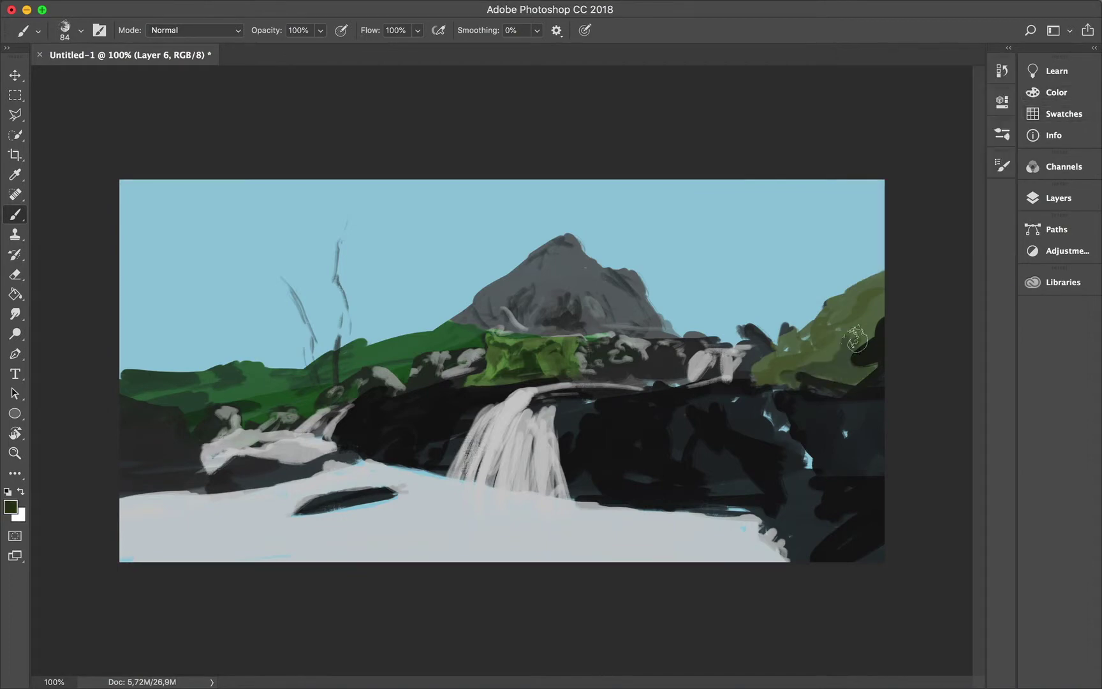
{"action": "left_click_drag", "start_coordinate": [766, 363], "coordinate": [854, 300]}
{"action": "scroll", "coordinate": [780, 275], "scroll_direction": "up", "scroll_amount": 2}
{"action": "left_click_drag", "start_coordinate": [780, 274], "coordinate": [777, 364]}
Step: On new Layer 7, build up green and dark green foliage for the bottom-right bush
{"action": "left_click", "coordinate": [1059, 198]}
{"action": "left_click", "coordinate": [979, 345]}
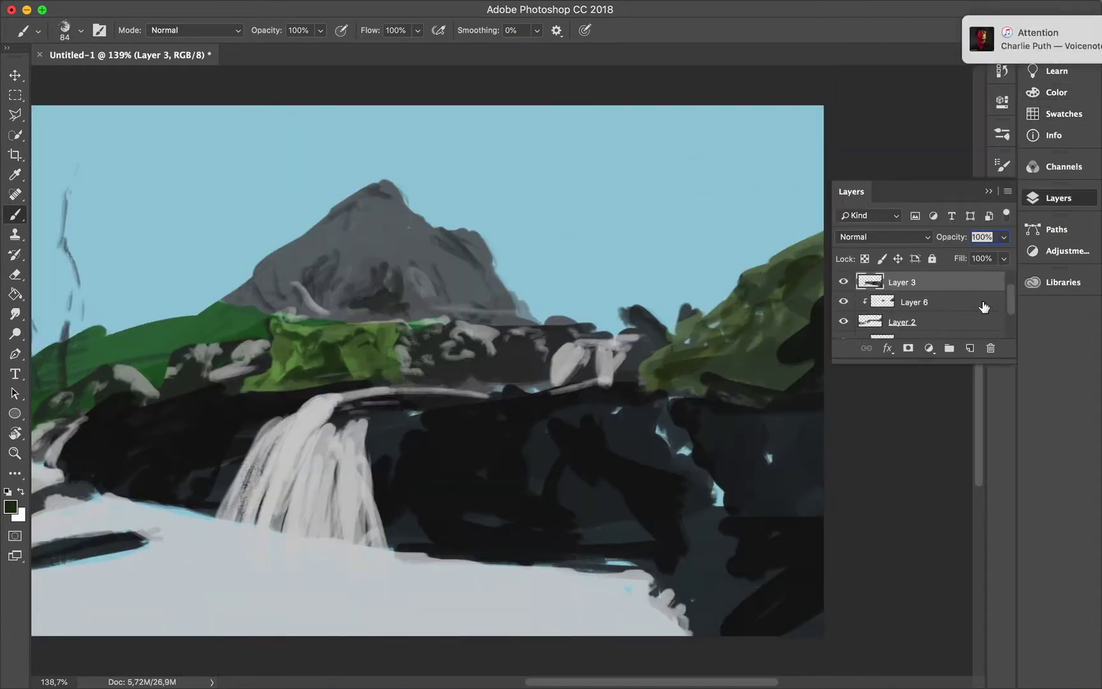
{"action": "left_click", "coordinate": [1056, 92]}
{"action": "left_click", "coordinate": [918, 191]}
{"action": "mouse_move", "coordinate": [778, 485]}
{"action": "left_mouse_down"}
{"action": "mouse_move", "coordinate": [837, 544]}
{"action": "mouse_move", "coordinate": [670, 383]}
{"action": "left_mouse_up"}
{"action": "left_click", "coordinate": [1064, 114]}
{"action": "left_click_drag", "start_coordinate": [727, 593], "coordinate": [817, 631]}
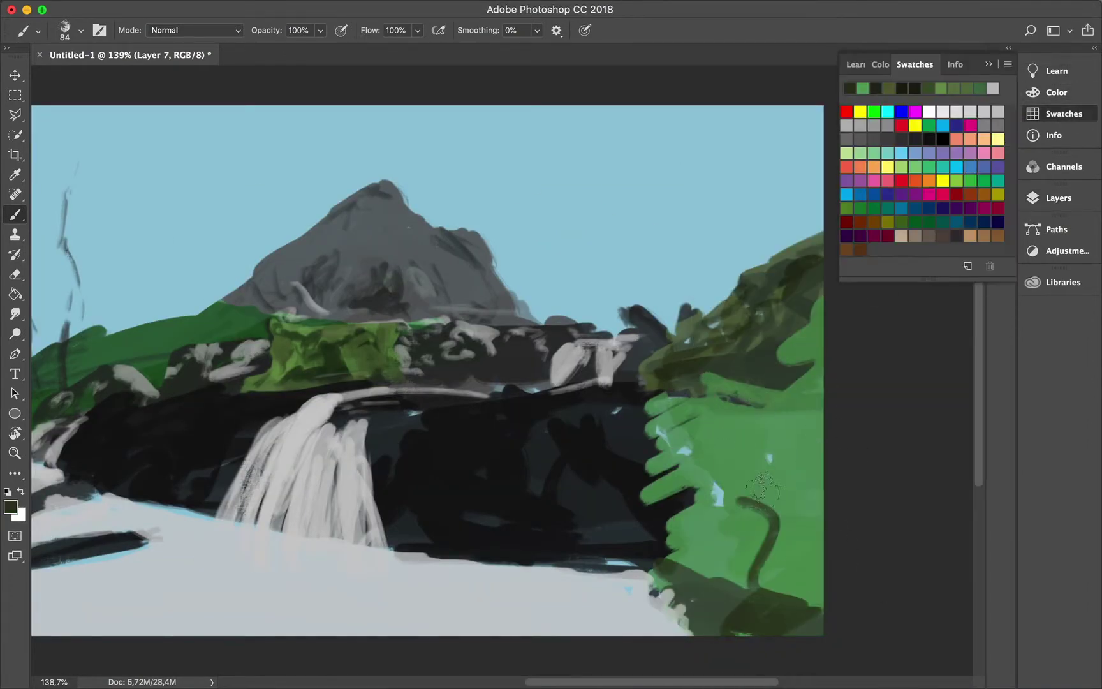
{"action": "left_click_drag", "start_coordinate": [766, 484], "coordinate": [778, 396]}
{"action": "mouse_move", "coordinate": [650, 447]}
{"action": "left_mouse_down"}
{"action": "mouse_move", "coordinate": [733, 536]}
{"action": "mouse_move", "coordinate": [817, 600]}
{"action": "left_mouse_up"}
Step: Add bright green leaves on the right bush
{"action": "left_click", "coordinate": [1056, 92]}
{"action": "left_click", "coordinate": [959, 167]}
{"action": "left_click_drag", "start_coordinate": [683, 555], "coordinate": [817, 510]}
{"action": "scroll", "coordinate": [812, 424], "scroll_direction": "down", "scroll_amount": 2}
Step: Pick a brown and paint it over the dark central rocks
{"action": "left_click", "coordinate": [997, 254]}
{"action": "left_click", "coordinate": [926, 200]}
{"action": "left_click_drag", "start_coordinate": [587, 497], "coordinate": [676, 447]}
{"action": "mouse_move", "coordinate": [574, 446]}
{"action": "left_mouse_down"}
{"action": "mouse_move", "coordinate": [670, 395]}
{"action": "mouse_move", "coordinate": [766, 504]}
{"action": "left_mouse_up"}
Step: Extend brown across the central and left rocks and fill a grey block at the left edge
{"action": "left_click_drag", "start_coordinate": [701, 408], "coordinate": [752, 421]}
{"action": "left_click_drag", "start_coordinate": [396, 447], "coordinate": [344, 396]}
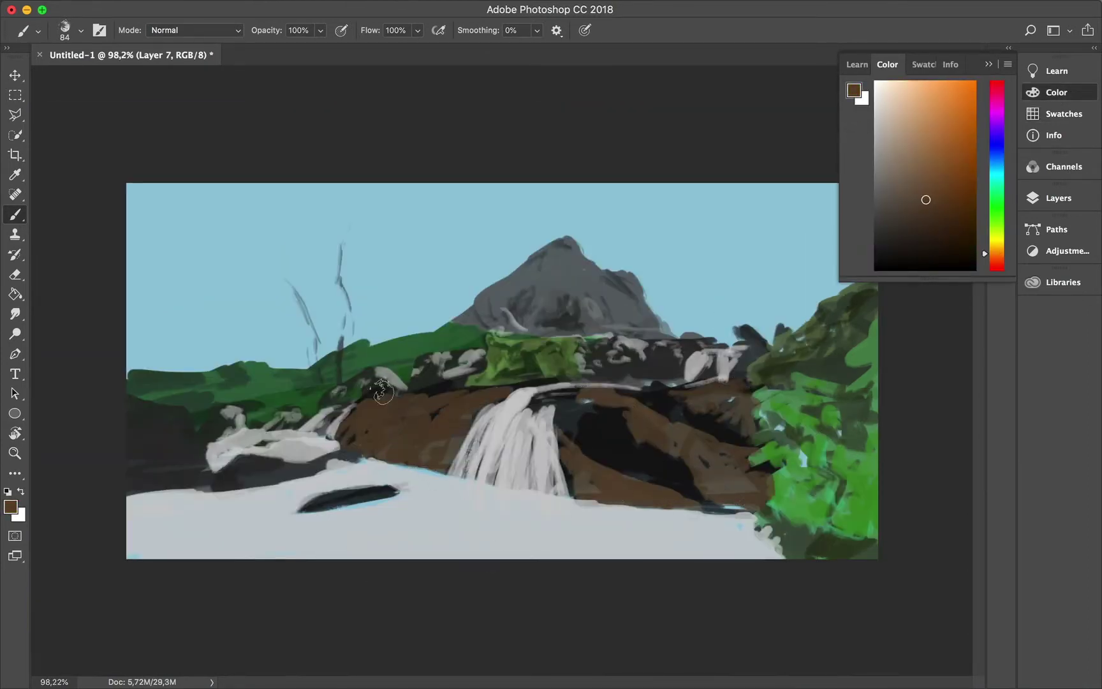
{"action": "left_click_drag", "start_coordinate": [414, 389], "coordinate": [574, 389]}
{"action": "left_click", "coordinate": [879, 172]}
{"action": "key", "text": "F7"}
{"action": "mouse_move", "coordinate": [134, 402]}
{"action": "left_mouse_down"}
{"action": "mouse_move", "coordinate": [169, 483]}
{"action": "mouse_move", "coordinate": [151, 488]}
{"action": "mouse_move", "coordinate": [319, 485]}
{"action": "left_mouse_up"}
Step: On new Layer 8, paint brown along the bottom, over the left rocks and into the waterfall
{"action": "left_click", "coordinate": [970, 347]}
{"action": "key", "text": "F6"}
{"action": "left_click_drag", "start_coordinate": [599, 510], "coordinate": [772, 549]}
{"action": "left_click_drag", "start_coordinate": [657, 542], "coordinate": [779, 561]}
{"action": "mouse_move", "coordinate": [230, 453]}
{"action": "left_mouse_down"}
{"action": "mouse_move", "coordinate": [338, 437]}
{"action": "mouse_move", "coordinate": [332, 415]}
{"action": "left_mouse_up"}
{"action": "mouse_move", "coordinate": [510, 440]}
{"action": "left_mouse_down"}
{"action": "mouse_move", "coordinate": [510, 504]}
{"action": "mouse_move", "coordinate": [529, 430]}
{"action": "left_mouse_up"}
Step: Erase part of the waterfall, then paint blue-grey water and olive strokes over the lower-left water
{"action": "key", "text": "e"}
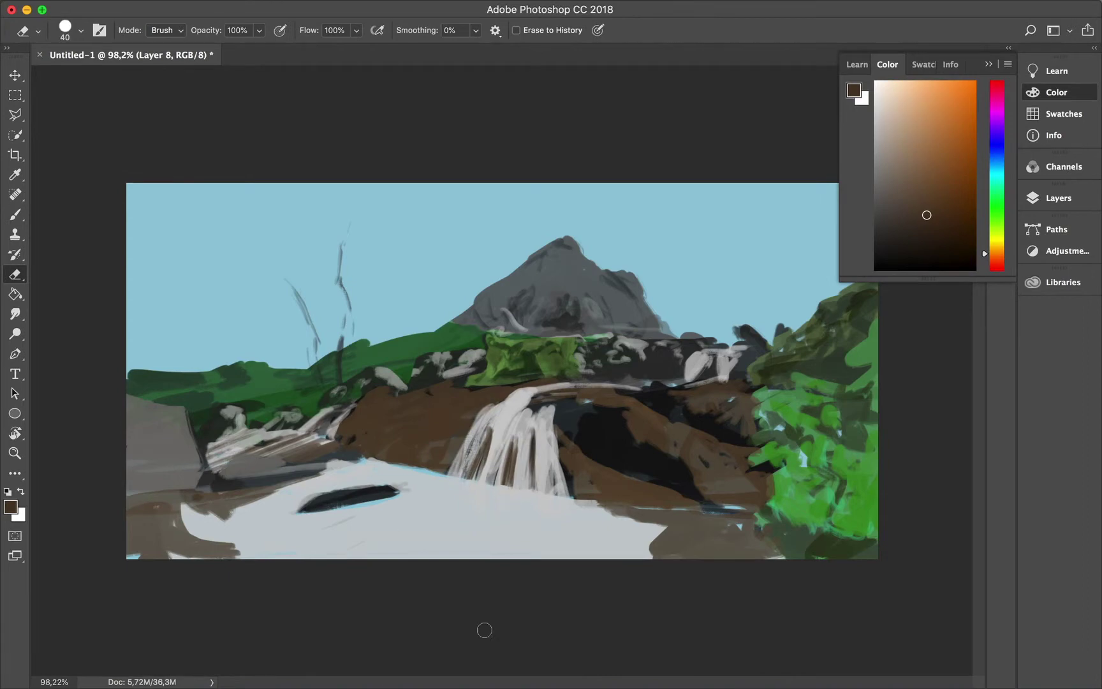
{"action": "key", "text": "b"}
{"action": "left_click", "coordinate": [995, 160]}
{"action": "mouse_move", "coordinate": [287, 529]}
{"action": "left_mouse_down"}
{"action": "mouse_move", "coordinate": [185, 517]}
{"action": "mouse_move", "coordinate": [459, 542]}
{"action": "left_mouse_up"}
{"action": "left_click_drag", "start_coordinate": [293, 497], "coordinate": [414, 548]}
{"action": "left_click_drag", "start_coordinate": [249, 504], "coordinate": [344, 475]}
{"action": "left_click_drag", "start_coordinate": [211, 459], "coordinate": [319, 433]}
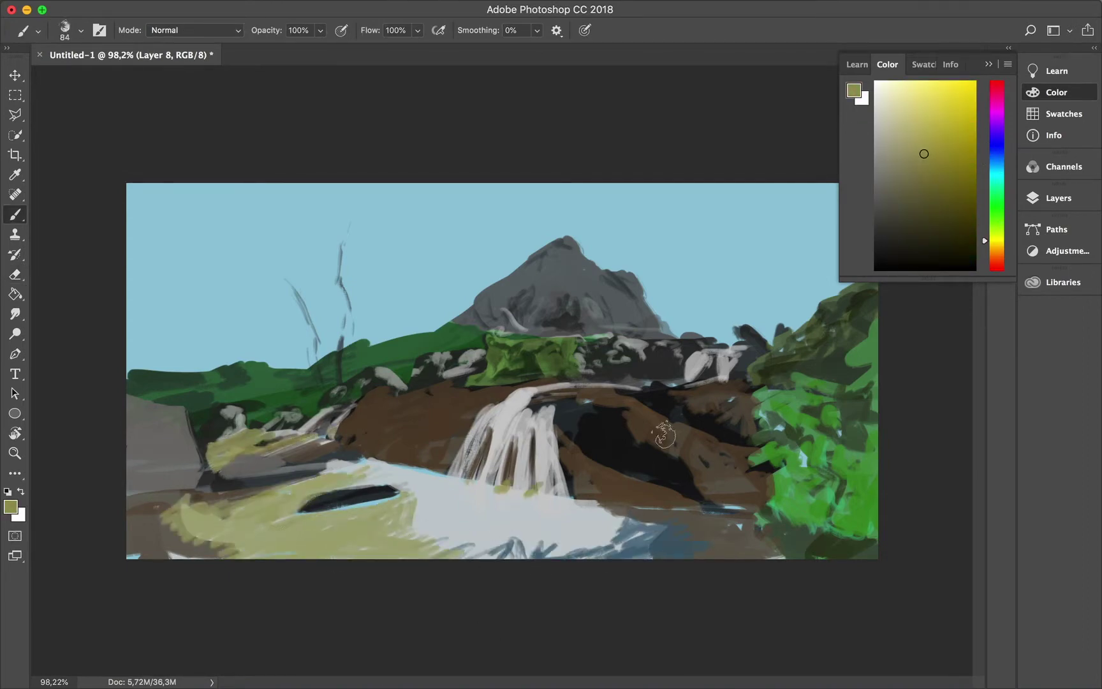
{"action": "left_click", "coordinate": [1059, 198]}
Step: On new Layer 9, paint an olive glow behind the mountain and olive clouds across the sky
{"action": "left_click", "coordinate": [664, 236]}
{"action": "left_click_drag", "start_coordinate": [638, 268], "coordinate": [714, 306]}
{"action": "left_click_drag", "start_coordinate": [574, 217], "coordinate": [689, 287]}
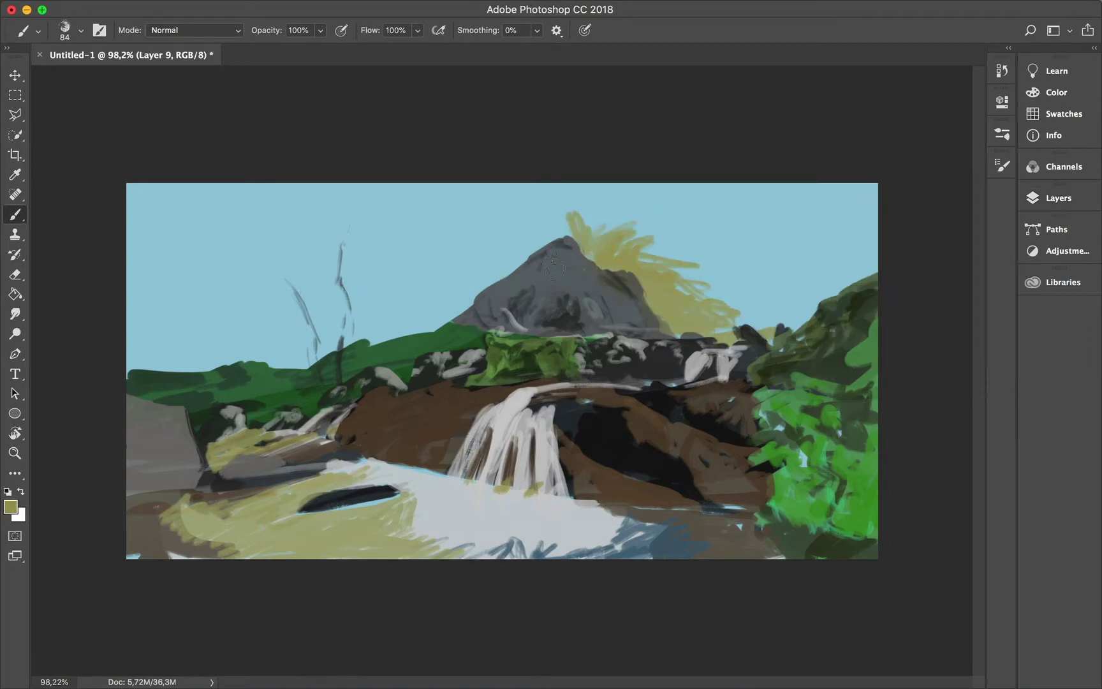
{"action": "left_click_drag", "start_coordinate": [511, 185], "coordinate": [447, 262]}
{"action": "left_click_drag", "start_coordinate": [568, 223], "coordinate": [415, 319]}
{"action": "left_click_drag", "start_coordinate": [408, 217], "coordinate": [268, 204]}
{"action": "left_click_drag", "start_coordinate": [134, 243], "coordinate": [236, 364]}
{"action": "left_click_drag", "start_coordinate": [127, 287], "coordinate": [319, 332]}
{"action": "left_click_drag", "start_coordinate": [357, 332], "coordinate": [439, 293]}
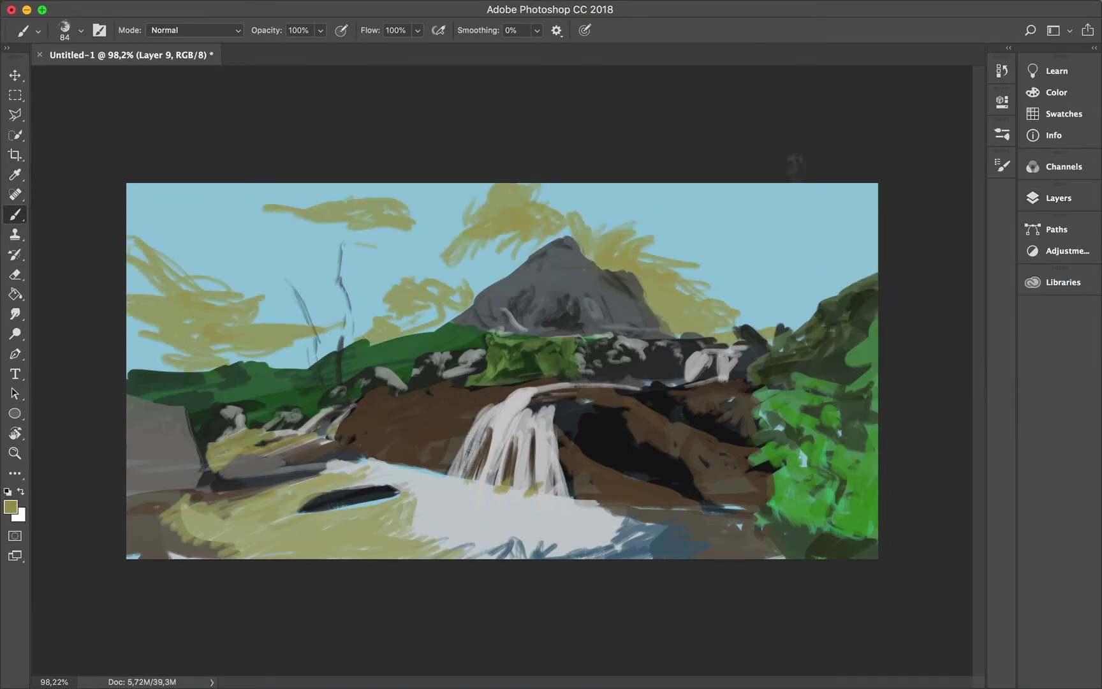
Step: Highlight the mountain's right ridge and the clouds in bright and pale yellow
{"action": "left_click", "coordinate": [1056, 92]}
{"action": "left_click", "coordinate": [967, 139]}
{"action": "left_click_drag", "start_coordinate": [574, 236], "coordinate": [641, 286]}
{"action": "left_click_drag", "start_coordinate": [319, 203], "coordinate": [376, 192]}
{"action": "left_click_drag", "start_coordinate": [134, 274], "coordinate": [242, 344]}
{"action": "left_click", "coordinate": [917, 115]}
{"action": "left_click_drag", "start_coordinate": [447, 255], "coordinate": [513, 233]}
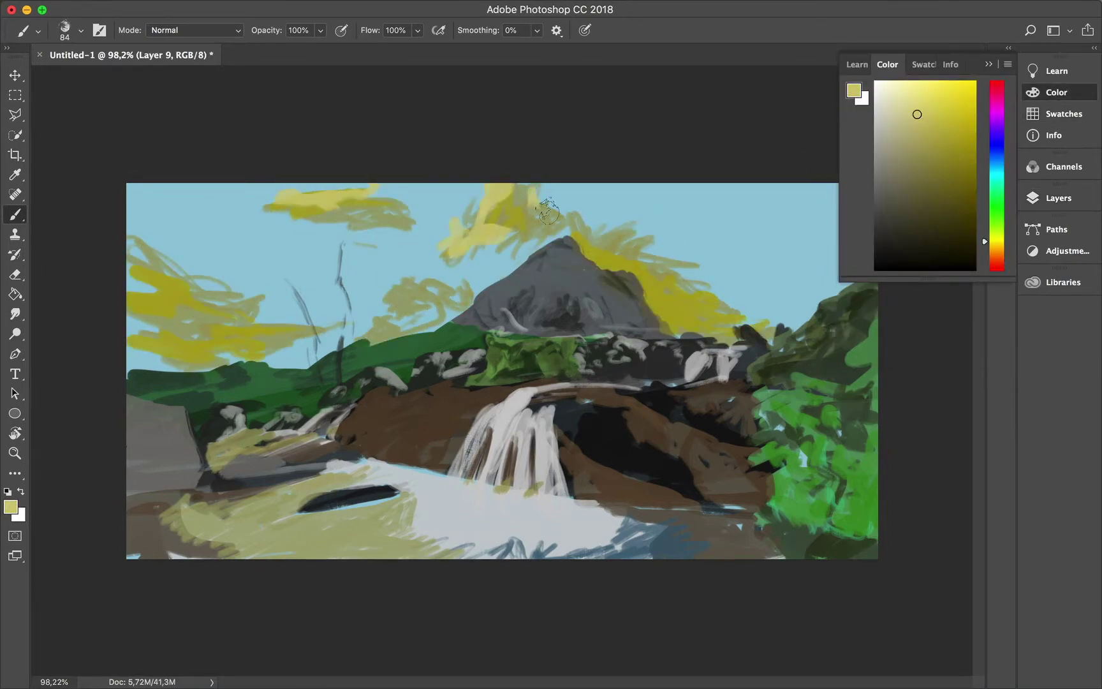
{"action": "left_click_drag", "start_coordinate": [182, 331], "coordinate": [255, 319]}
{"action": "left_click_drag", "start_coordinate": [194, 357], "coordinate": [271, 351]}
{"action": "left_click_drag", "start_coordinate": [638, 319], "coordinate": [704, 284]}
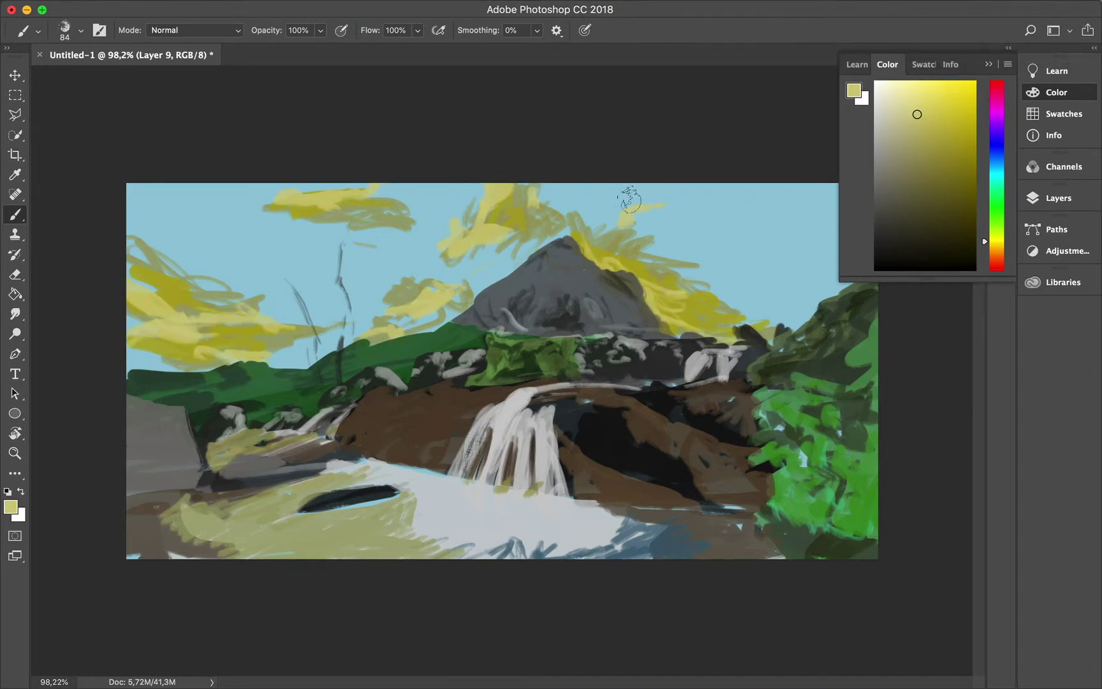
Step: Add dark olive shadows and streaks across the clouds and over the left hills
{"action": "left_click_drag", "start_coordinate": [151, 285], "coordinate": [274, 300]}
{"action": "left_click_drag", "start_coordinate": [192, 281], "coordinate": [293, 338]}
{"action": "left_click_drag", "start_coordinate": [293, 211], "coordinate": [447, 198]}
{"action": "left_click_drag", "start_coordinate": [491, 230], "coordinate": [728, 191]}
{"action": "mouse_move", "coordinate": [727, 236]}
{"action": "left_mouse_down"}
{"action": "mouse_move", "coordinate": [712, 315]}
{"action": "mouse_move", "coordinate": [830, 262]}
{"action": "left_mouse_up"}
{"action": "left_click_drag", "start_coordinate": [377, 313], "coordinate": [450, 281]}
{"action": "mouse_move", "coordinate": [128, 358]}
{"action": "left_mouse_down"}
{"action": "mouse_move", "coordinate": [246, 335]}
{"action": "mouse_move", "coordinate": [354, 345]}
{"action": "left_mouse_up"}
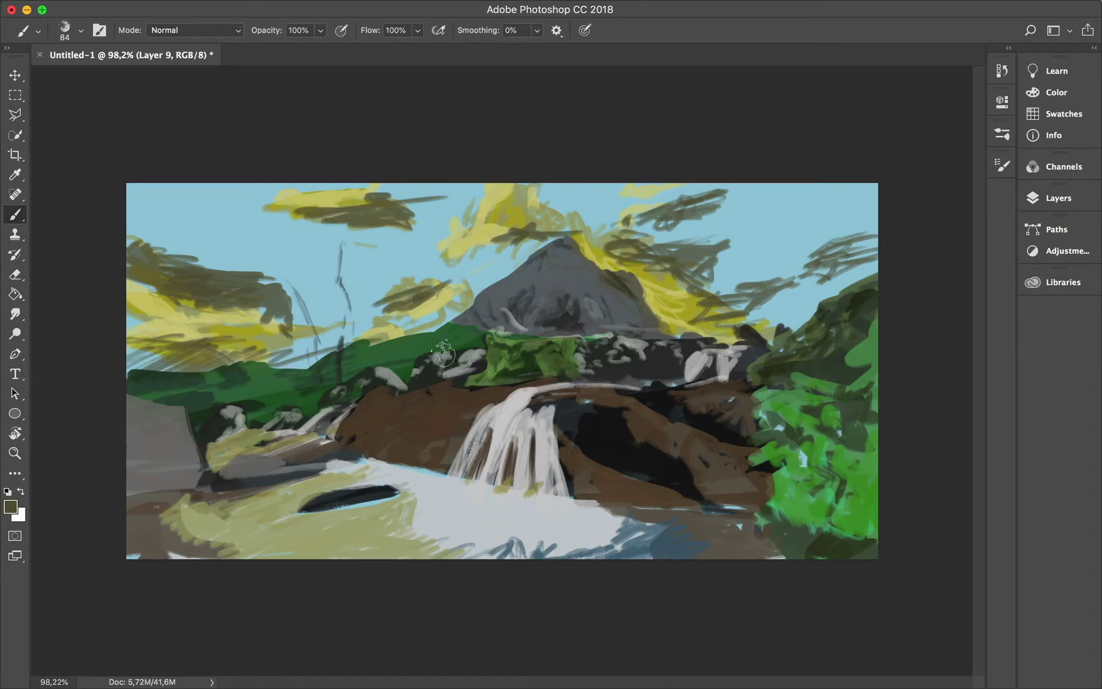
Step: On the Background layer, paint a deeper blue band across the top of the sky
{"action": "left_click", "coordinate": [1057, 92]}
{"action": "left_click", "coordinate": [938, 141]}
{"action": "left_click", "coordinate": [1056, 92]}
{"action": "left_click_drag", "start_coordinate": [128, 191], "coordinate": [874, 198]}
{"action": "left_click_drag", "start_coordinate": [127, 229], "coordinate": [344, 191]}
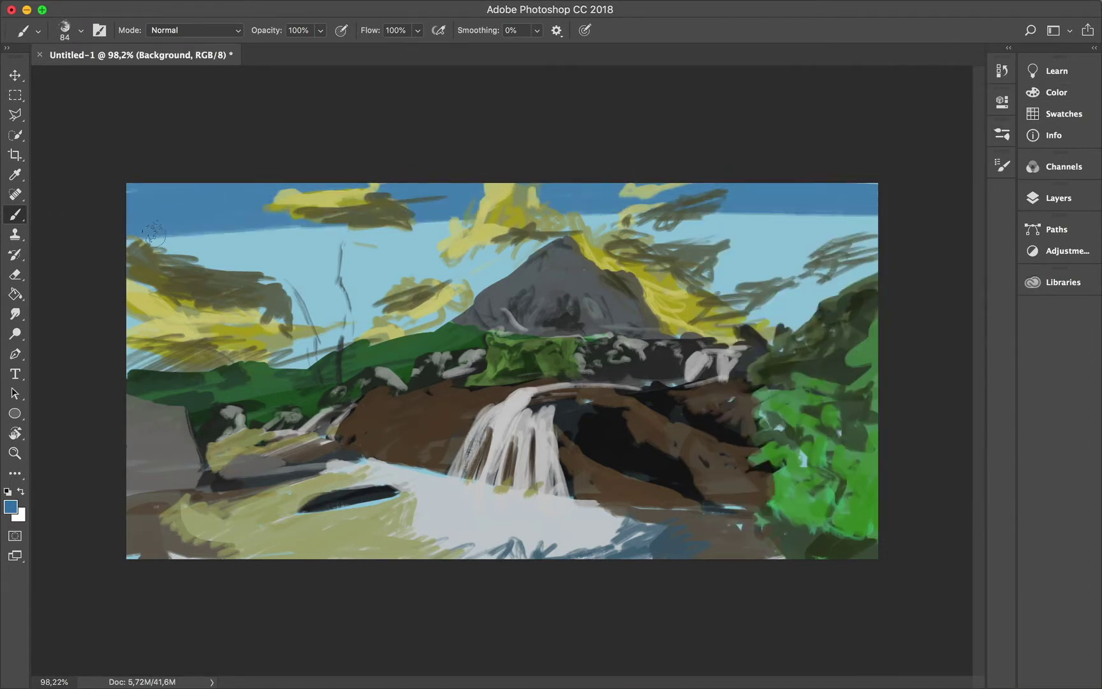
{"action": "left_click_drag", "start_coordinate": [874, 223], "coordinate": [128, 236]}
Step: Smudge the sky colours together, then paint pale streaks along the horizon
{"action": "left_click", "coordinate": [1002, 165]}
{"action": "left_click", "coordinate": [14, 314]}
{"action": "left_click_drag", "start_coordinate": [364, 262], "coordinate": [225, 252]}
{"action": "left_click_drag", "start_coordinate": [874, 255], "coordinate": [631, 229]}
{"action": "left_click_drag", "start_coordinate": [128, 236], "coordinate": [510, 281]}
{"action": "left_click", "coordinate": [1002, 165]}
{"action": "key", "text": "b"}
{"action": "left_click_drag", "start_coordinate": [275, 367], "coordinate": [368, 328]}
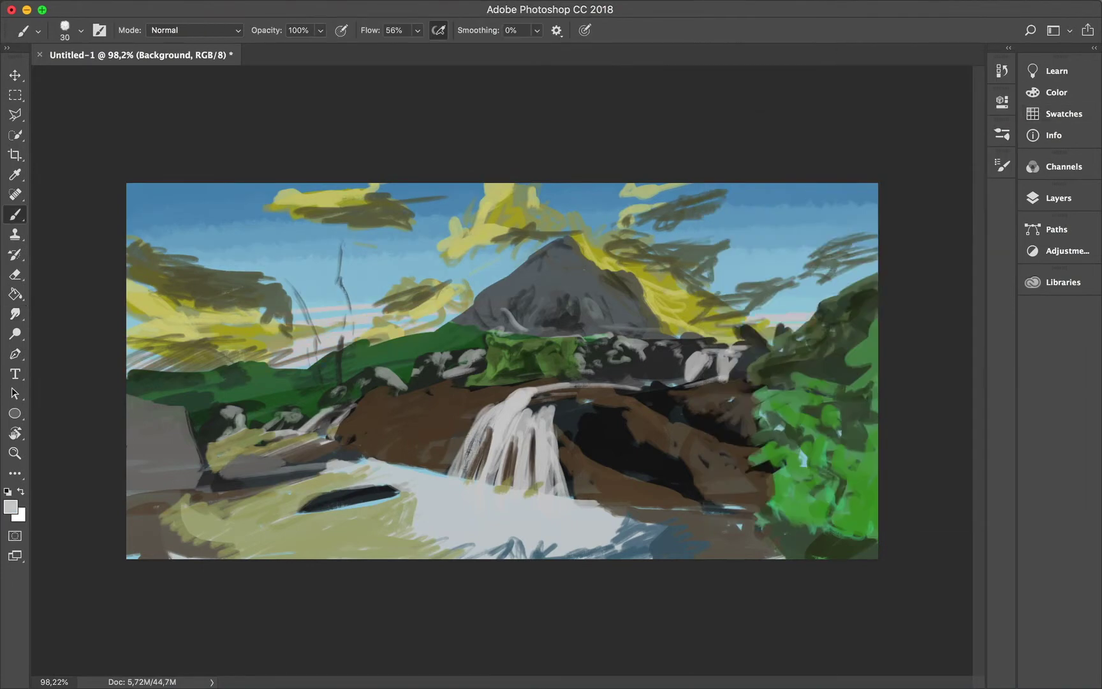
Step: Set the Smudge tool strength to 24% and return to the Brush
{"action": "left_click", "coordinate": [1002, 133]}
{"action": "left_click", "coordinate": [1002, 133]}
{"action": "key", "text": "r"}
{"action": "scroll", "coordinate": [978, 332], "scroll_direction": "down", "scroll_amount": 5}
{"action": "scroll", "coordinate": [979, 332], "scroll_direction": "up", "scroll_amount": 5}
{"action": "key", "text": "b"}
Step: On new Layer 10, paint textured strokes on the mountain
{"action": "left_click", "coordinate": [1046, 198]}
{"action": "left_click", "coordinate": [899, 281]}
{"action": "left_click", "coordinate": [1046, 198]}
{"action": "left_click_drag", "start_coordinate": [529, 274], "coordinate": [613, 319]}
Step: Switch to the Kyle's Real Oils - 01 brush at size 20
{"action": "left_click", "coordinate": [1064, 114]}
{"action": "left_click", "coordinate": [1002, 164]}
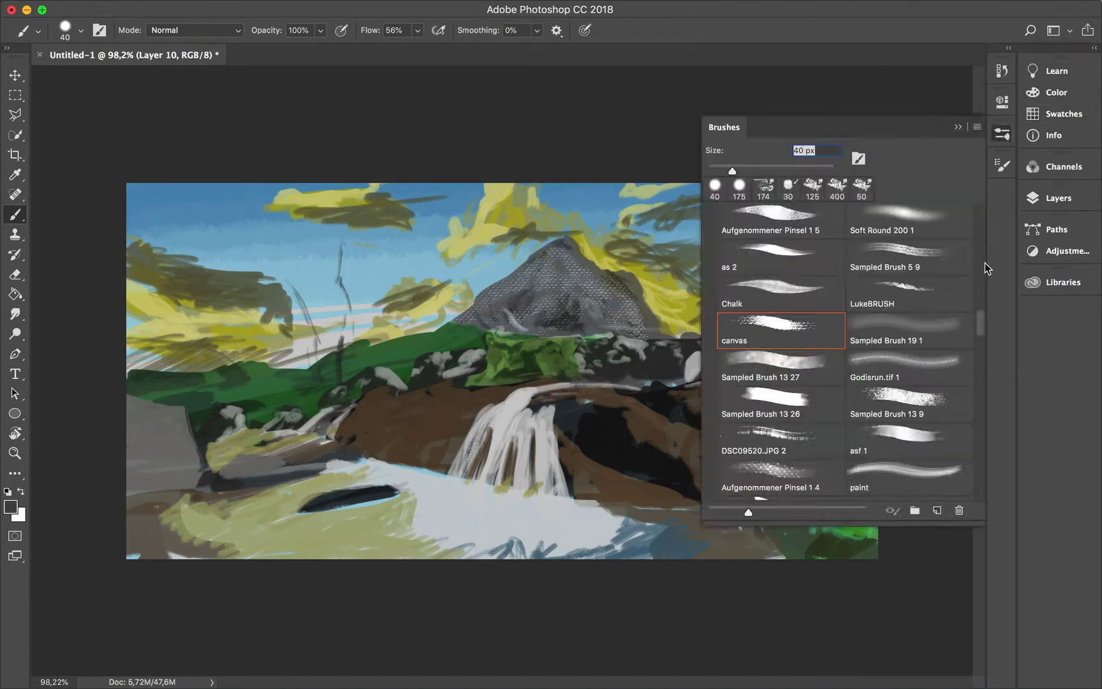
{"action": "left_click", "coordinate": [752, 316]}
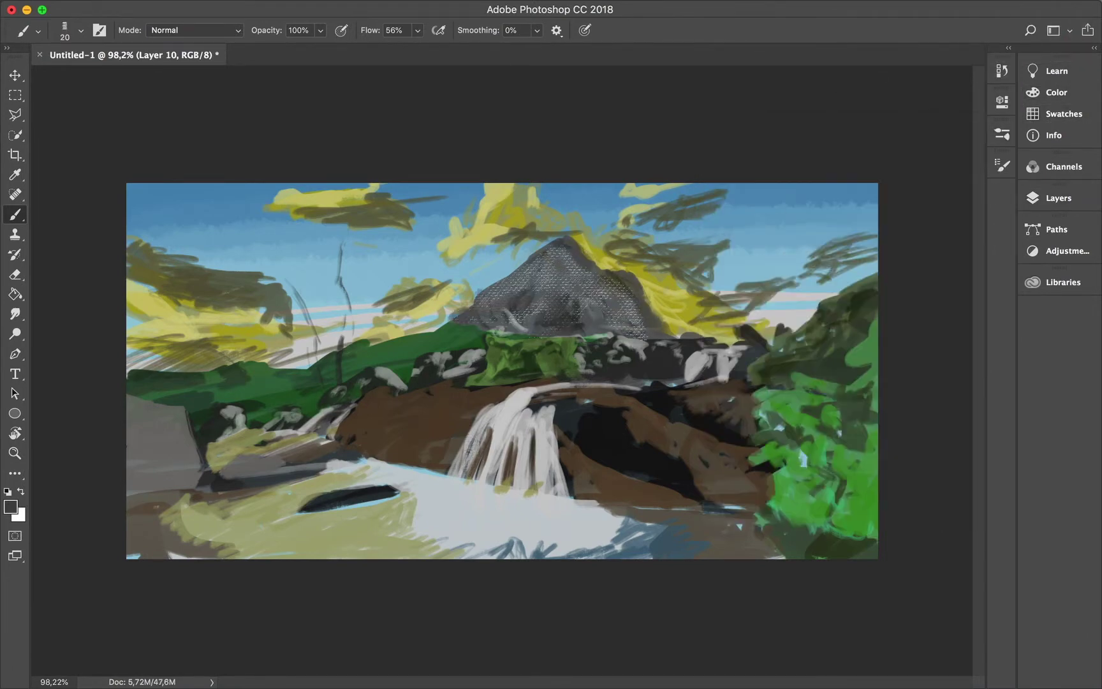
{"action": "left_click", "coordinate": [1002, 134]}
{"action": "scroll", "coordinate": [893, 350], "scroll_direction": "up", "scroll_amount": 3}
{"action": "left_click", "coordinate": [909, 426]}
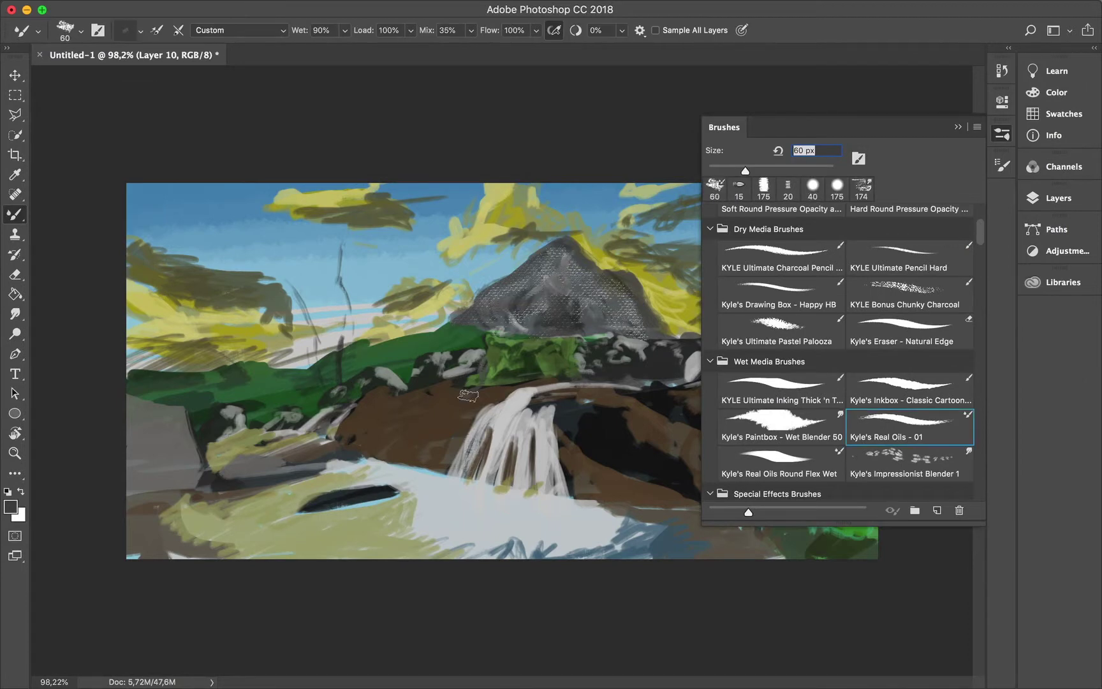
Step: Sample greens, olive and grey from the painting and paint dark detail strokes over the rocks
{"action": "left_click", "coordinate": [510, 338], "text": "alt"}
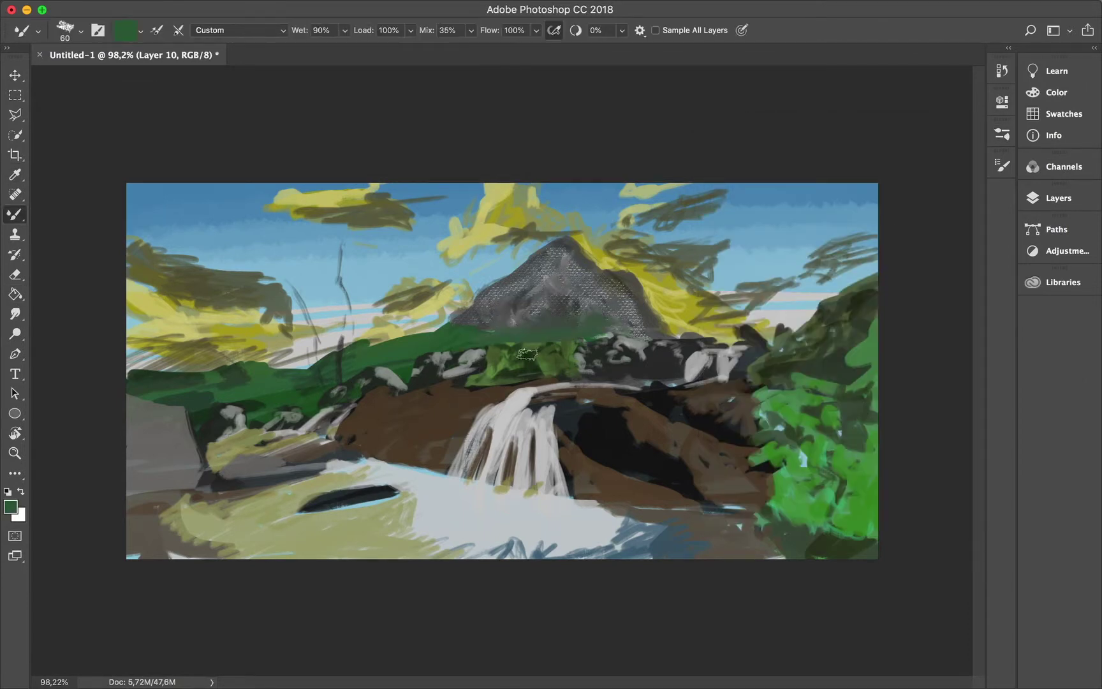
{"action": "left_click", "coordinate": [479, 343], "text": "alt"}
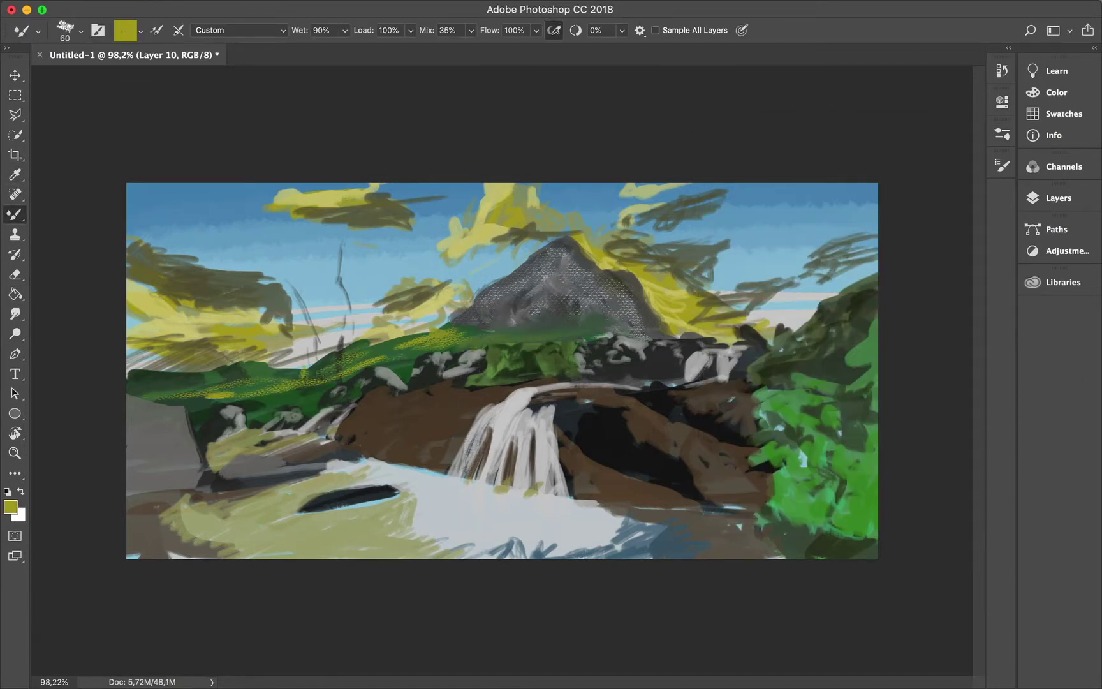
{"action": "left_click", "coordinate": [636, 373], "text": "alt"}
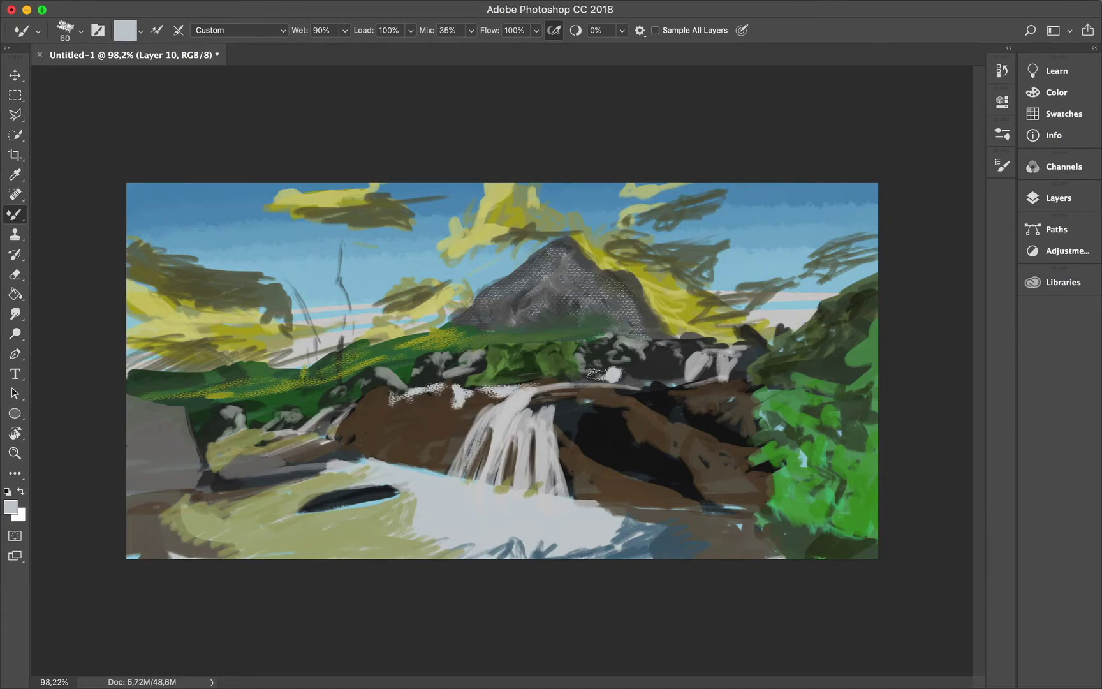
{"action": "left_click_drag", "start_coordinate": [688, 349], "coordinate": [670, 364]}
{"action": "left_click", "coordinate": [634, 430], "text": "alt"}
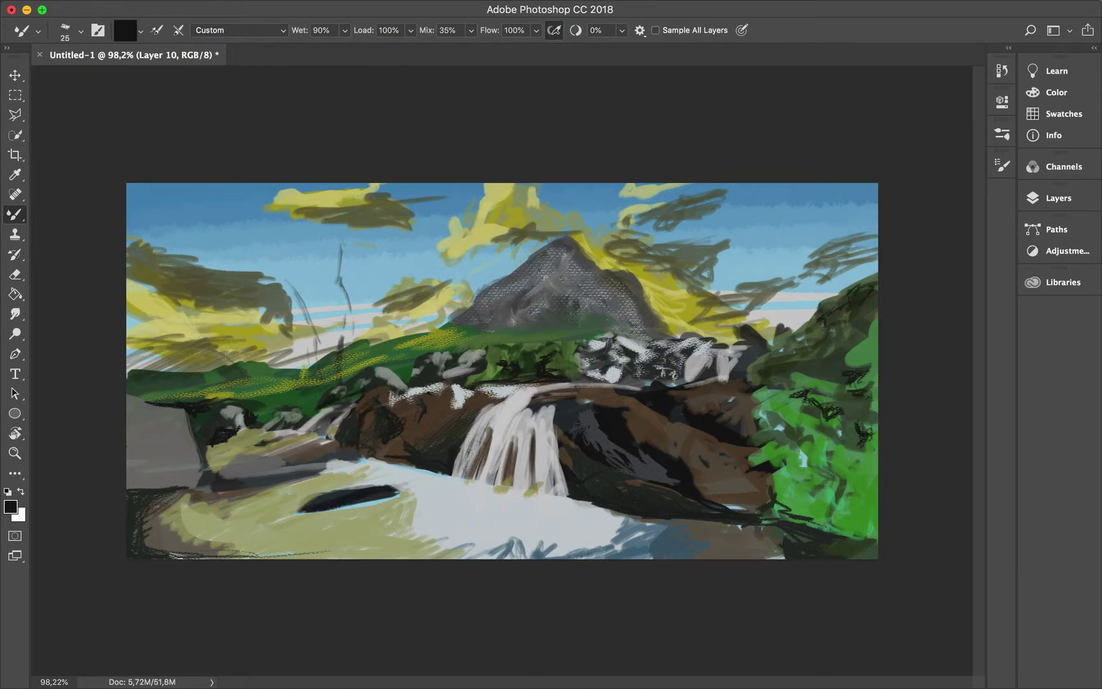
{"action": "left_click", "coordinate": [1064, 114]}
{"action": "left_click", "coordinate": [849, 88]}
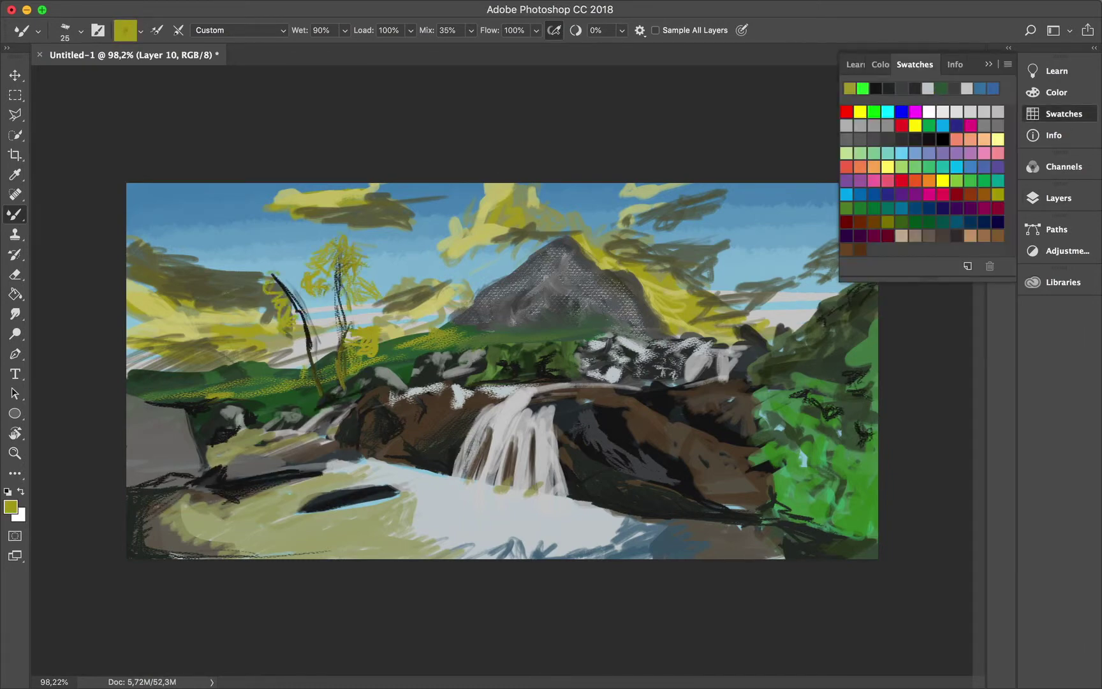
Step: Pick dark green, then a teal from the Color panel, and paint teal below the waterfall
{"action": "left_click", "coordinate": [169, 385], "text": "alt"}
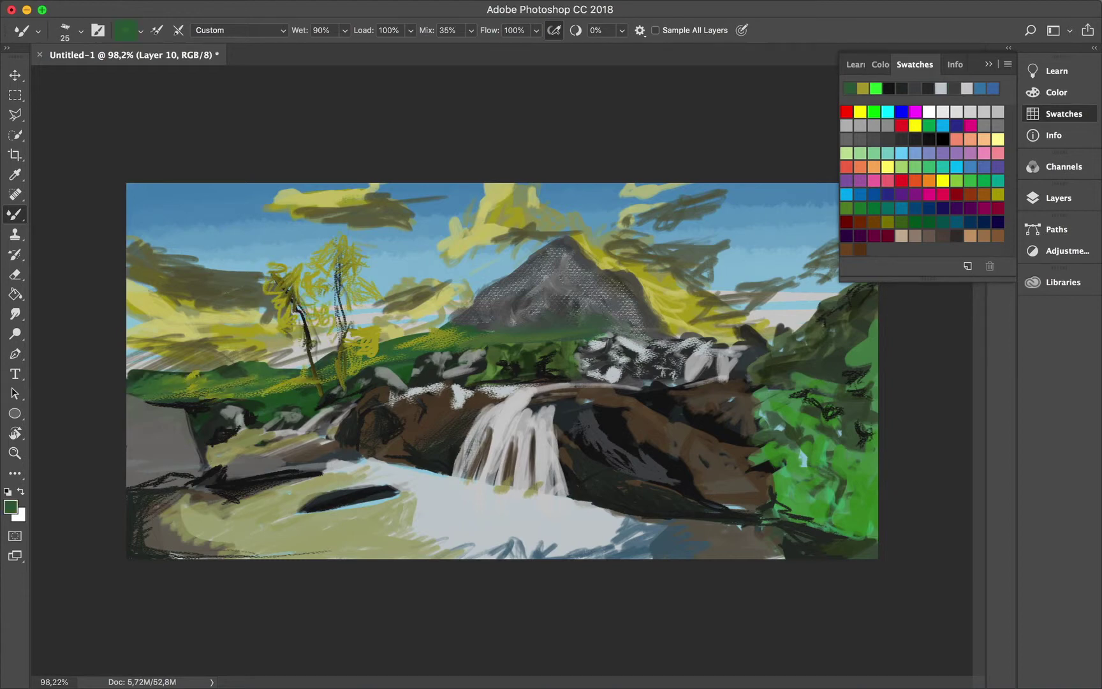
{"action": "key", "text": "F6"}
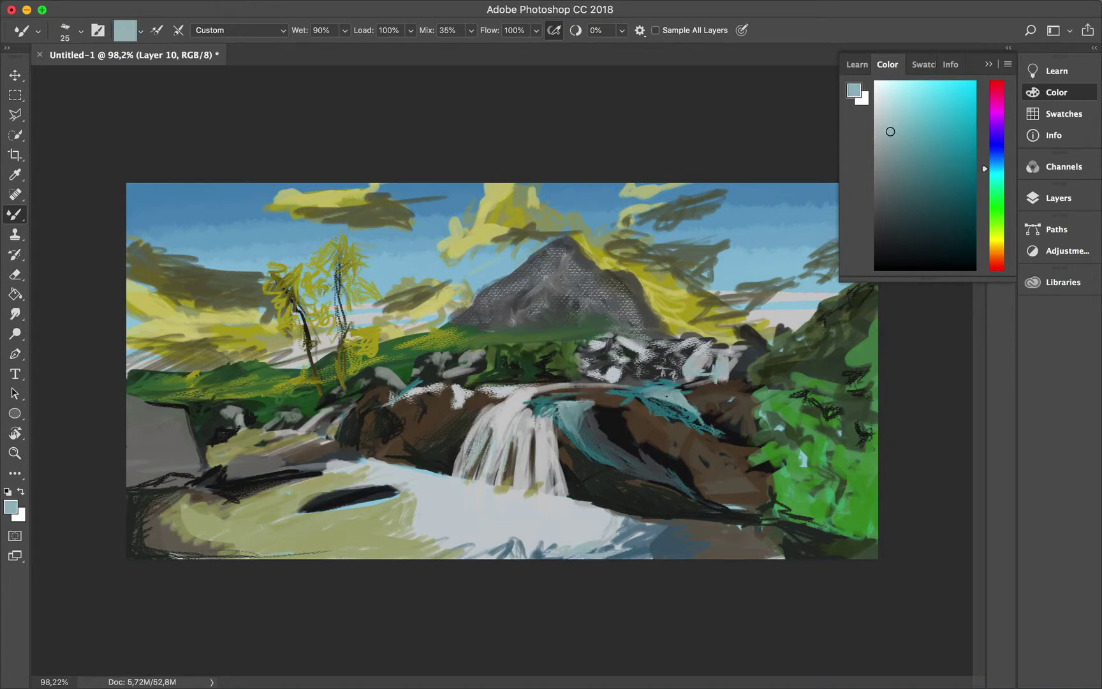
{"action": "left_click", "coordinate": [931, 135]}
{"action": "left_click_drag", "start_coordinate": [393, 478], "coordinate": [609, 555]}
Step: Layer teal, pale grey-blue and light cyan strokes across the pool below the waterfall
{"action": "left_click_drag", "start_coordinate": [411, 501], "coordinate": [622, 552]}
{"action": "left_click_drag", "start_coordinate": [469, 516], "coordinate": [600, 555]}
{"action": "left_click", "coordinate": [525, 523], "text": "alt"}
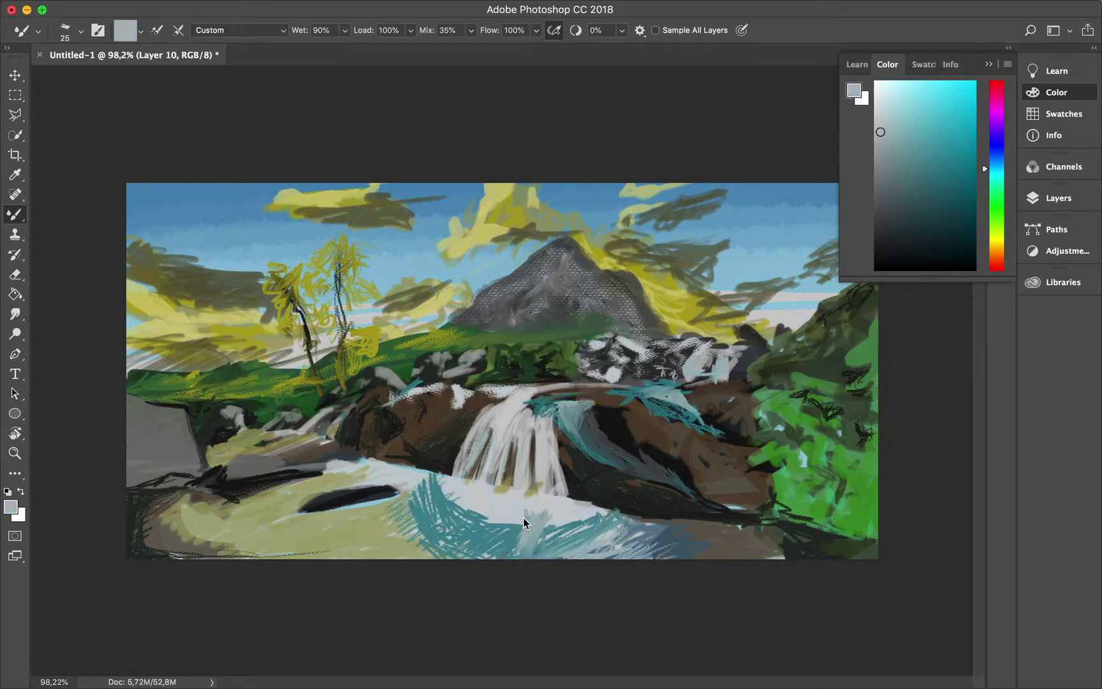
{"action": "mouse_move", "coordinate": [414, 523]}
{"action": "left_mouse_down"}
{"action": "mouse_move", "coordinate": [575, 492]}
{"action": "mouse_move", "coordinate": [593, 529]}
{"action": "left_mouse_up"}
{"action": "left_click", "coordinate": [510, 491], "text": "alt"}
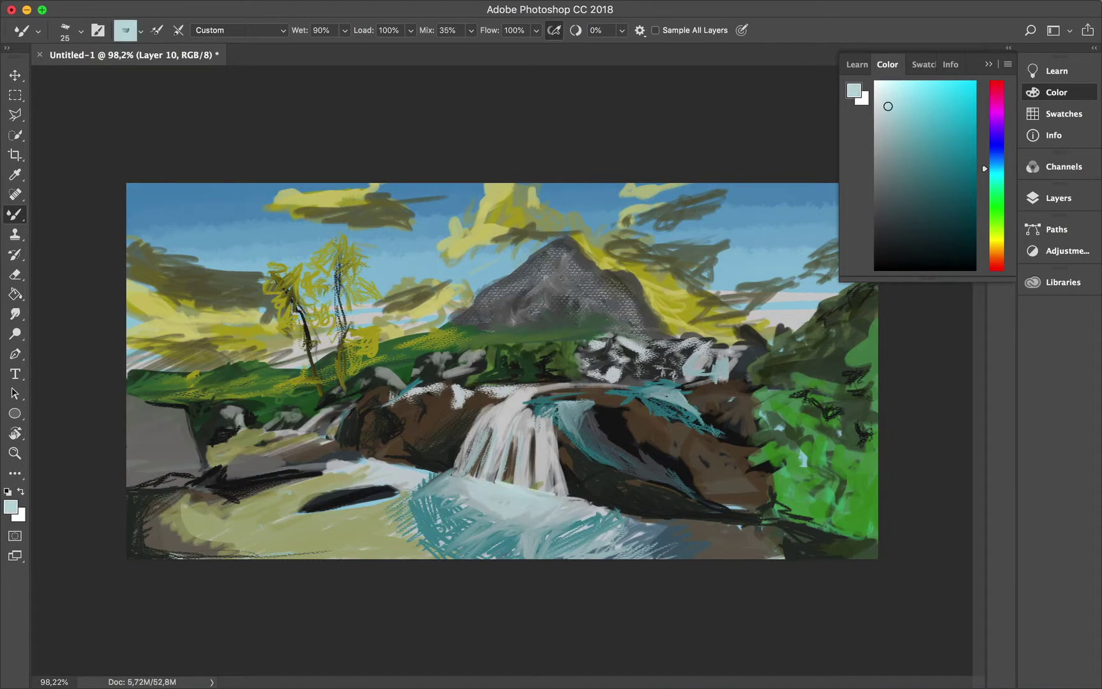
{"action": "mouse_move", "coordinate": [395, 484]}
{"action": "left_mouse_down"}
{"action": "mouse_move", "coordinate": [542, 548]}
{"action": "mouse_move", "coordinate": [625, 533]}
{"action": "left_mouse_up"}
{"action": "left_click", "coordinate": [495, 501], "text": "alt"}
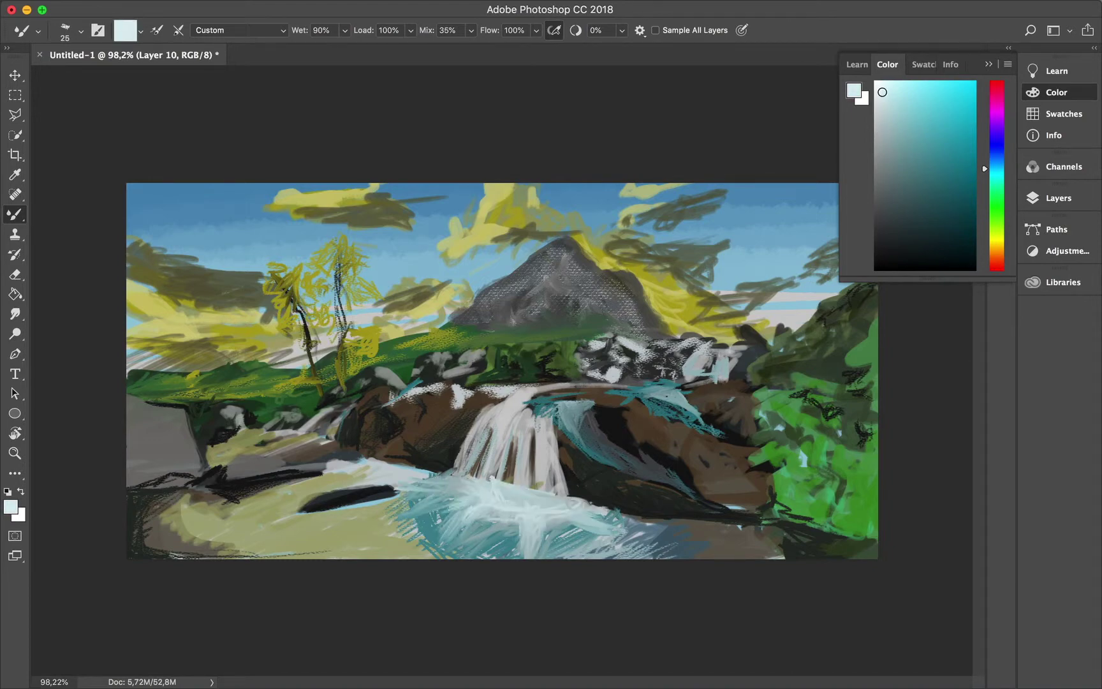
{"action": "left_click", "coordinate": [499, 490], "text": "alt"}
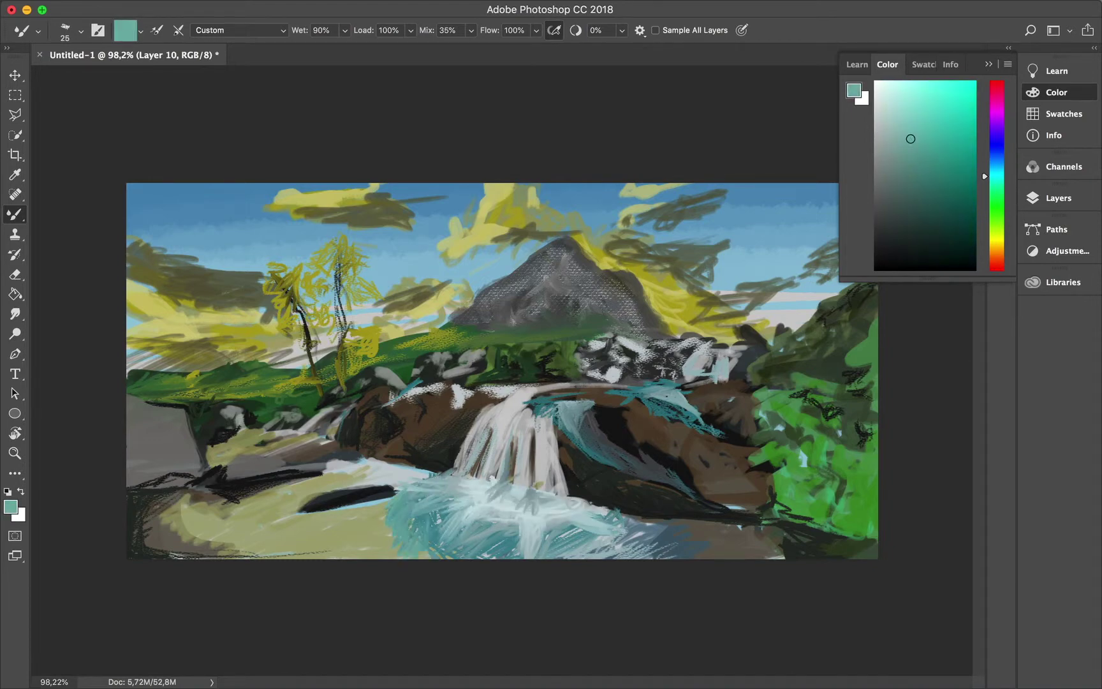
{"action": "left_click_drag", "start_coordinate": [603, 549], "coordinate": [692, 539]}
Step: Darken the lower-left and lower-right foreground with dark olive and near-black strokes
{"action": "left_click", "coordinate": [352, 529], "text": "alt"}
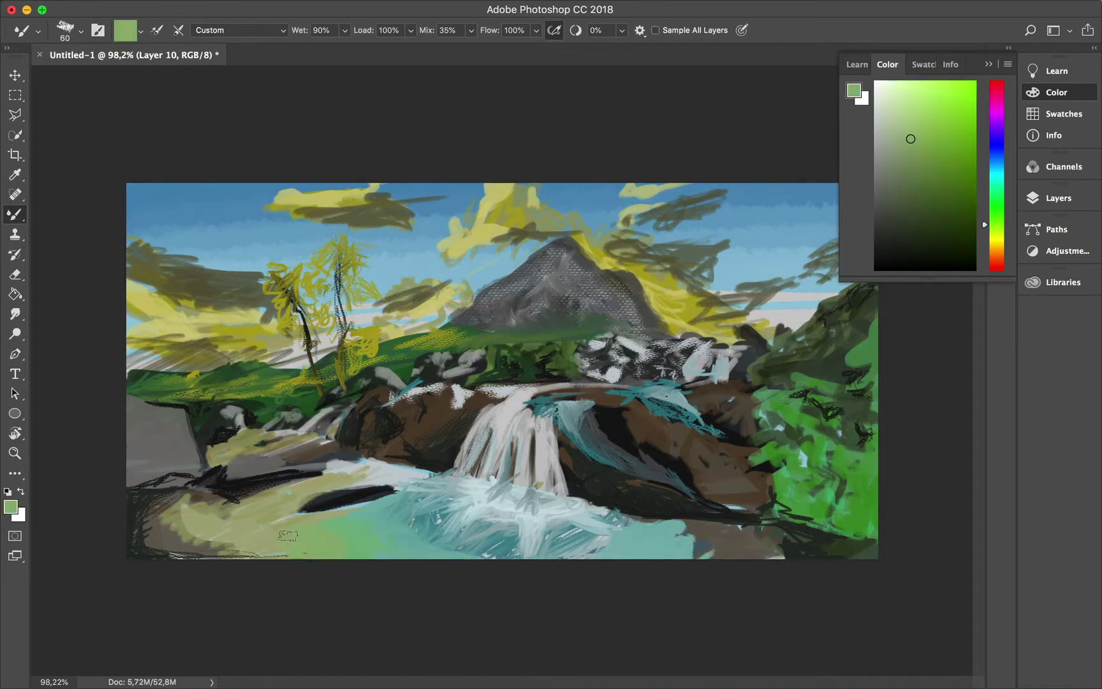
{"action": "left_click", "coordinate": [255, 526], "text": "alt"}
{"action": "mouse_move", "coordinate": [242, 536]}
{"action": "left_mouse_down"}
{"action": "mouse_move", "coordinate": [147, 510]}
{"action": "mouse_move", "coordinate": [201, 562]}
{"action": "left_mouse_up"}
{"action": "left_click", "coordinate": [201, 542], "text": "alt"}
{"action": "left_click_drag", "start_coordinate": [147, 510], "coordinate": [217, 555]}
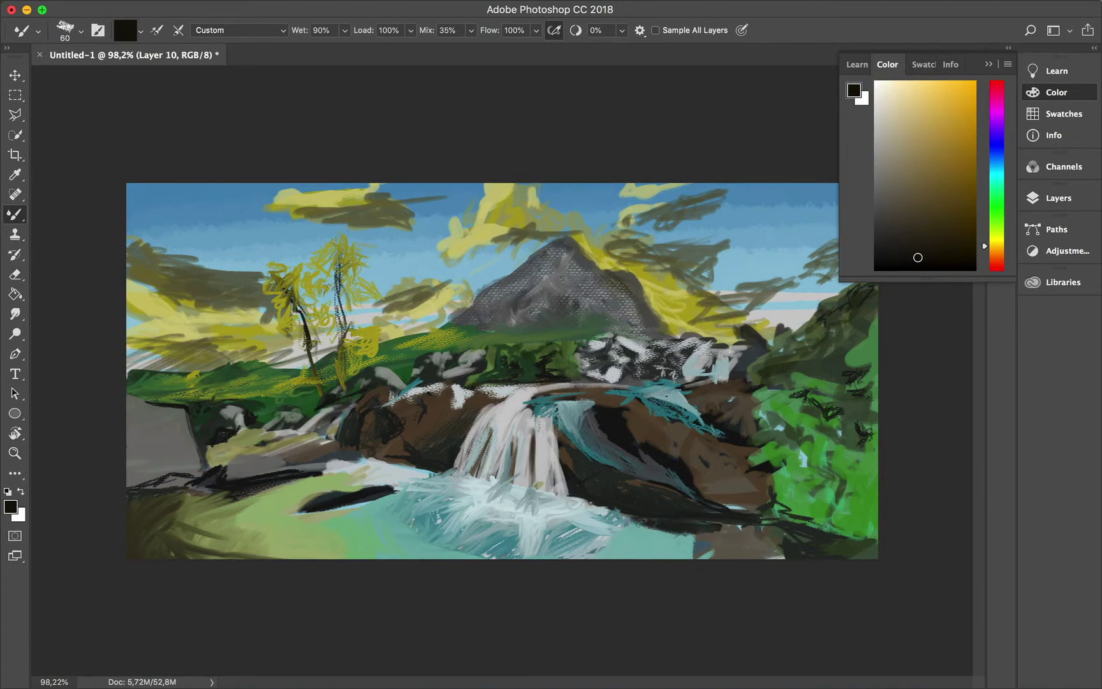
{"action": "left_click_drag", "start_coordinate": [613, 530], "coordinate": [766, 530]}
Step: Add dark teal strokes on the waterfall and bottom edge, then green and pale strokes at lower left
{"action": "left_click_drag", "start_coordinate": [515, 457], "coordinate": [491, 478]}
{"action": "left_click", "coordinate": [498, 472], "text": "alt"}
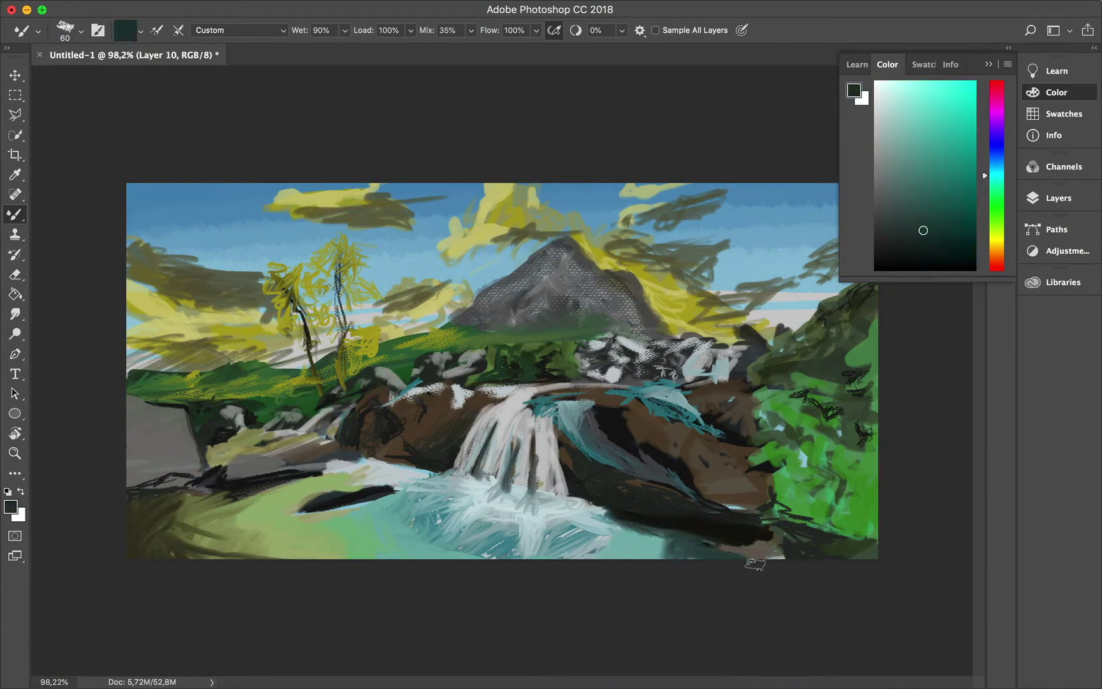
{"action": "left_click_drag", "start_coordinate": [714, 558], "coordinate": [612, 548]}
{"action": "left_click", "coordinate": [798, 421], "text": "alt"}
{"action": "left_click", "coordinate": [166, 421], "text": "alt"}
{"action": "mouse_move", "coordinate": [146, 459]}
{"action": "left_mouse_down"}
{"action": "mouse_move", "coordinate": [137, 415]}
{"action": "mouse_move", "coordinate": [141, 454]}
{"action": "left_mouse_up"}
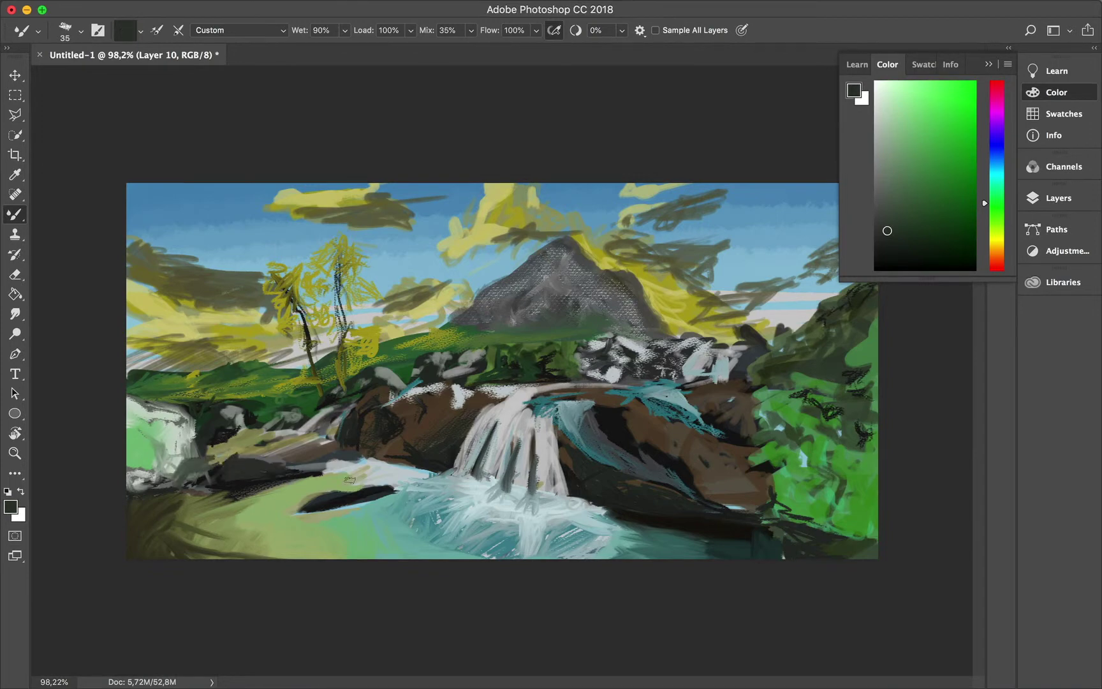
Step: Add dark strokes on the water and clouds, and hatch green over the lower-left yellow band
{"action": "left_click_drag", "start_coordinate": [659, 412], "coordinate": [708, 424]}
{"action": "left_click", "coordinate": [465, 237], "text": "alt"}
{"action": "left_click_drag", "start_coordinate": [454, 246], "coordinate": [471, 235]}
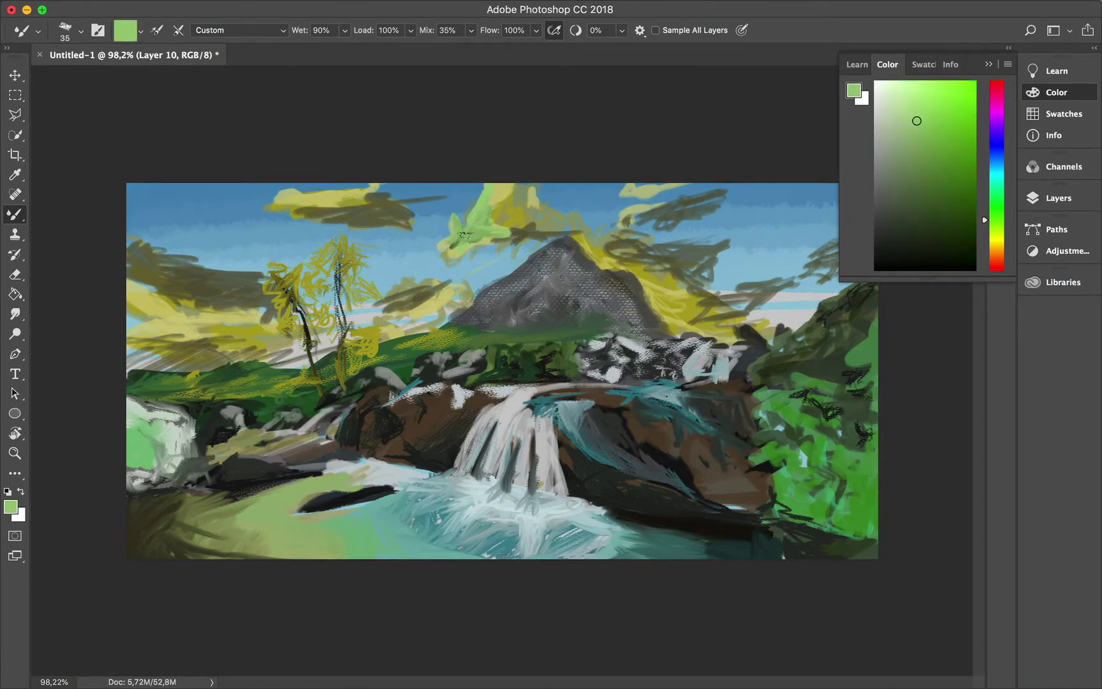
{"action": "left_click", "coordinate": [153, 351], "text": "alt"}
{"action": "mouse_move", "coordinate": [137, 348]}
{"action": "left_mouse_down"}
{"action": "mouse_move", "coordinate": [255, 338]}
{"action": "mouse_move", "coordinate": [159, 339]}
{"action": "mouse_move", "coordinate": [242, 310]}
{"action": "left_mouse_up"}
Step: Paint olive strokes in the right-hand sky, yellow into the right clouds, and lighter green along the mountain base
{"action": "left_click", "coordinate": [195, 322], "text": "alt"}
{"action": "left_click_drag", "start_coordinate": [727, 307], "coordinate": [874, 240]}
{"action": "left_click", "coordinate": [807, 265], "text": "alt"}
{"action": "left_click_drag", "start_coordinate": [797, 280], "coordinate": [823, 258]}
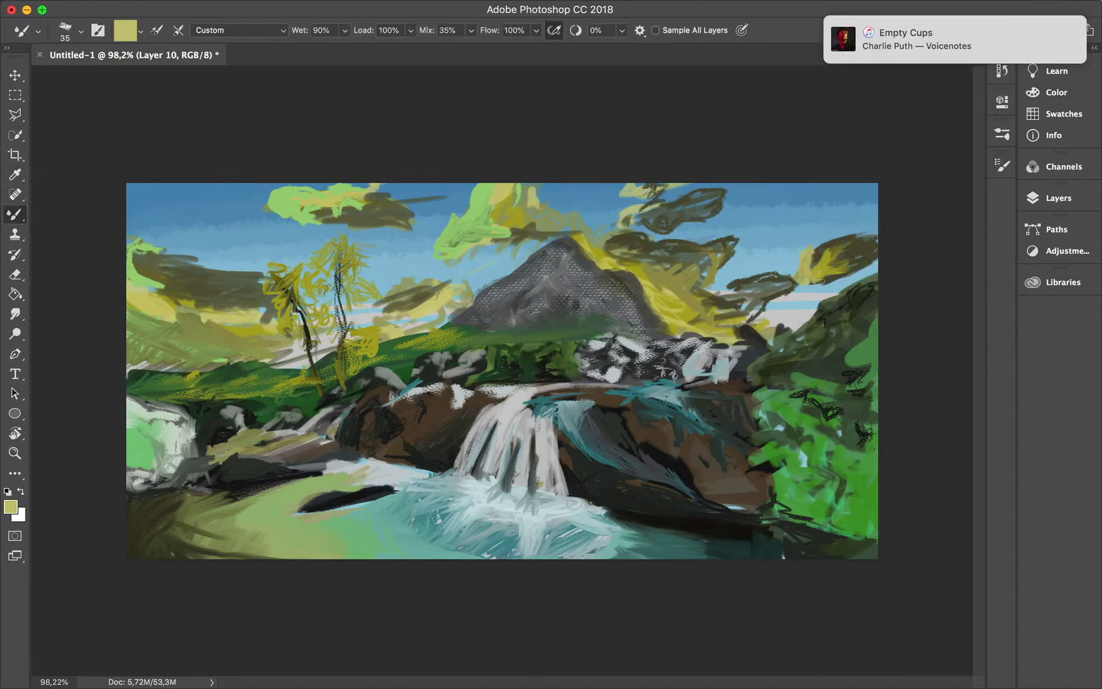
{"action": "left_click_drag", "start_coordinate": [485, 344], "coordinate": [606, 337]}
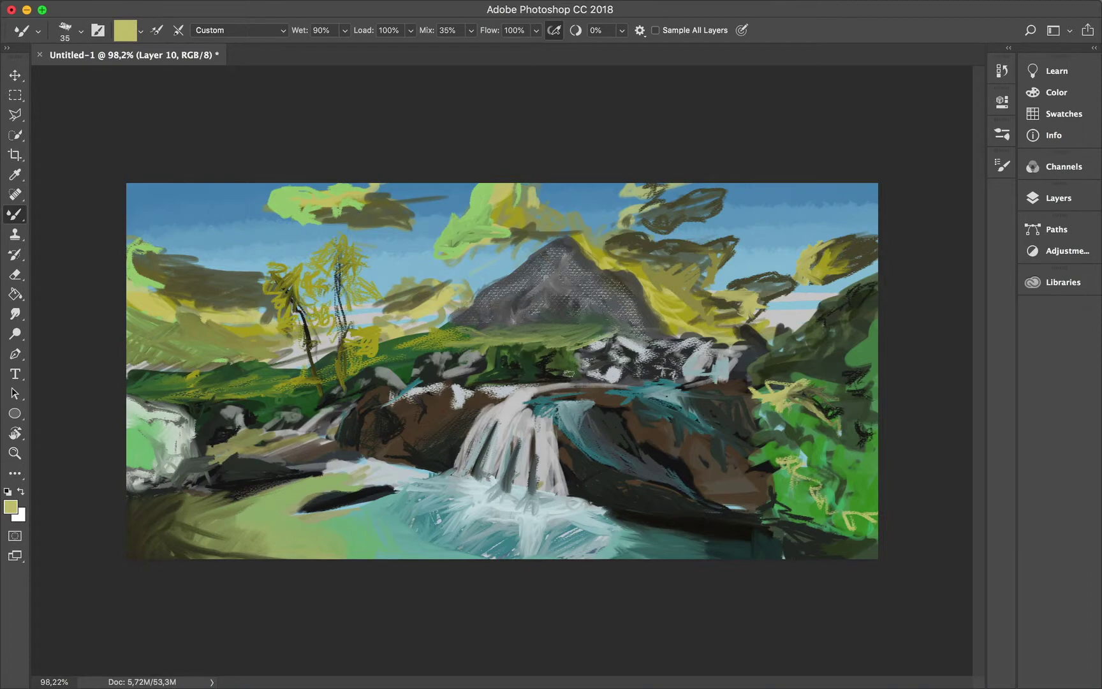
Step: Smooth the mountain with sampled dark grey, then paint light grey water onto the waterfall
{"action": "left_click", "coordinate": [660, 370], "text": "alt"}
{"action": "mouse_move", "coordinate": [504, 313]}
{"action": "left_mouse_down"}
{"action": "mouse_move", "coordinate": [562, 252]}
{"action": "mouse_move", "coordinate": [638, 319]}
{"action": "left_mouse_up"}
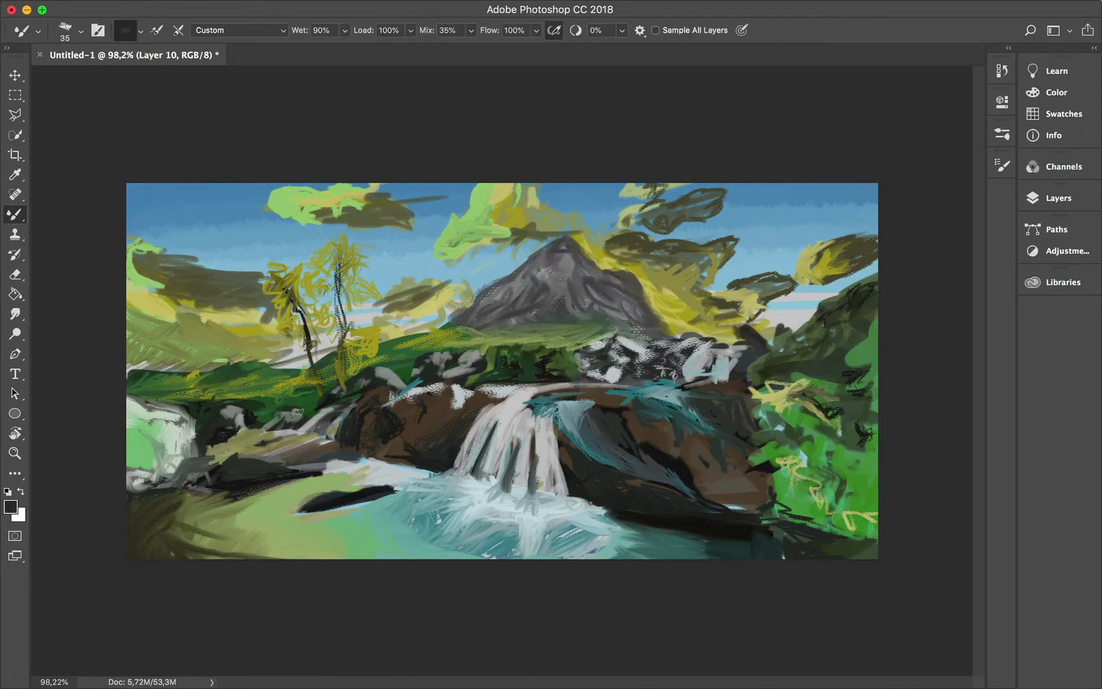
{"action": "left_click", "coordinate": [1056, 92]}
{"action": "left_click", "coordinate": [879, 97]}
{"action": "left_click_drag", "start_coordinate": [485, 472], "coordinate": [613, 383]}
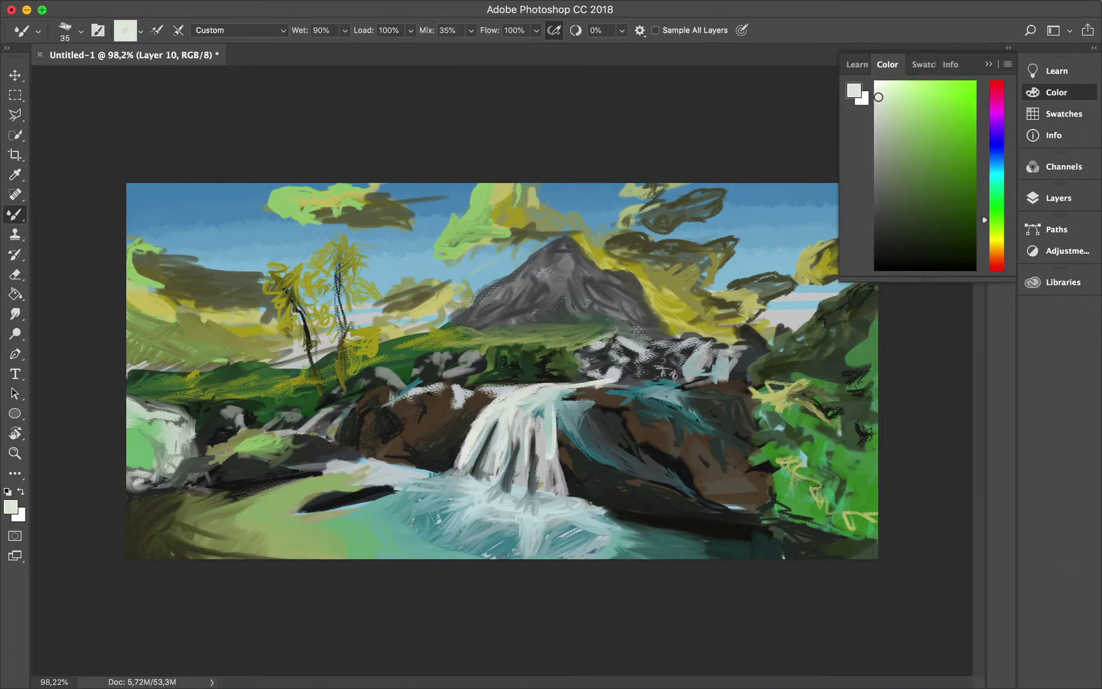
Step: Add more white to the waterfall and try white strokes on the peak, then undo them
{"action": "left_click_drag", "start_coordinate": [505, 503], "coordinate": [548, 402]}
{"action": "left_click", "coordinate": [611, 359], "text": "alt"}
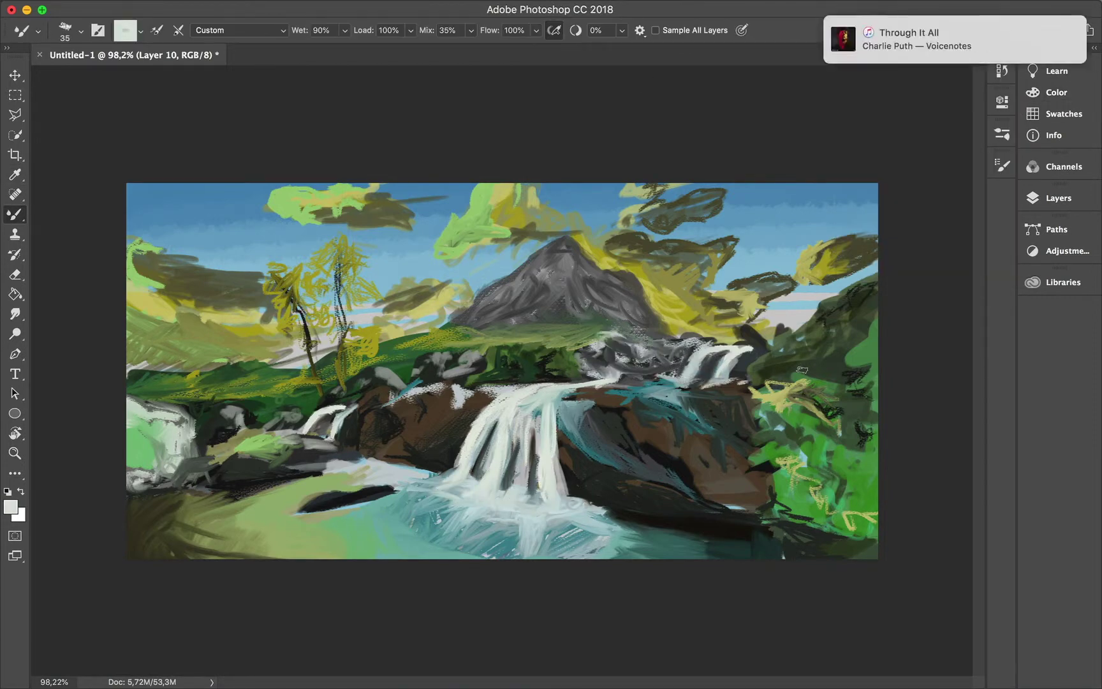
{"action": "left_click", "coordinate": [383, 402], "text": "alt"}
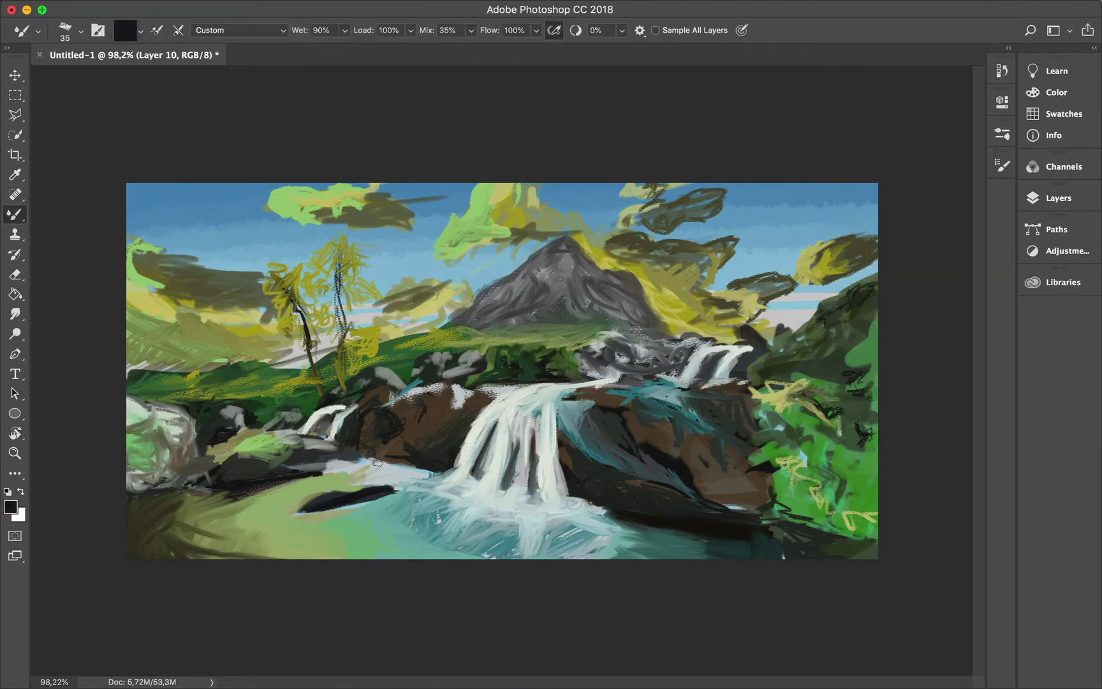
{"action": "left_click", "coordinate": [141, 491], "text": "alt"}
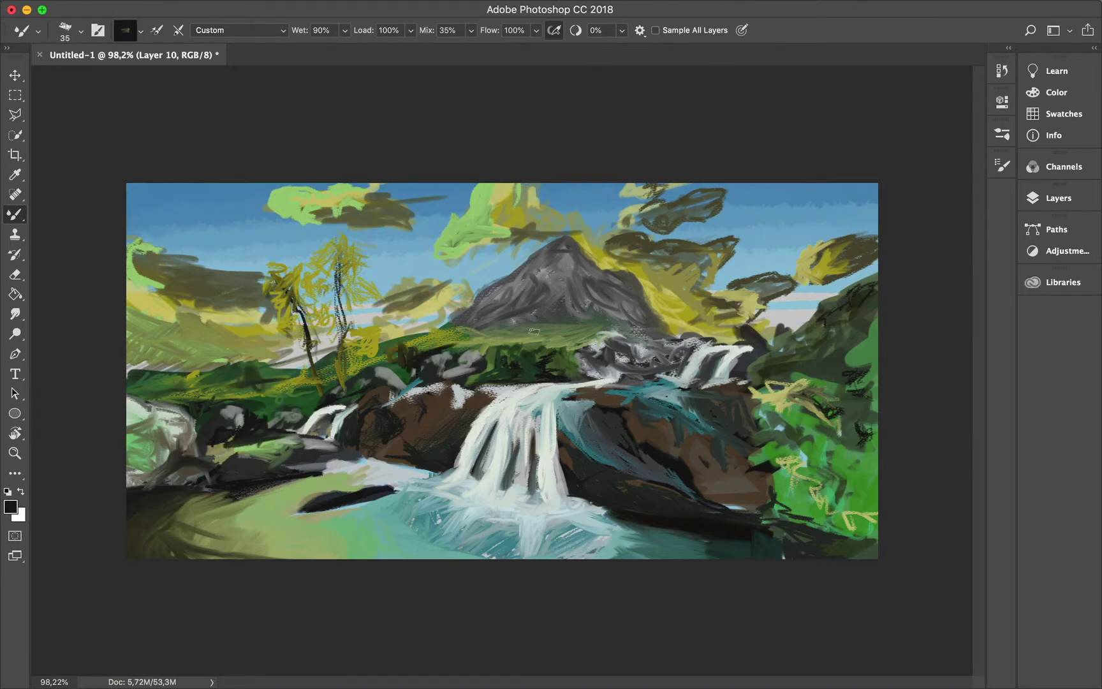
{"action": "left_click", "coordinate": [1064, 113]}
{"action": "left_click", "coordinate": [850, 88]}
{"action": "mouse_move", "coordinate": [574, 231]}
{"action": "left_mouse_down"}
{"action": "mouse_move", "coordinate": [607, 258]}
{"action": "mouse_move", "coordinate": [454, 299]}
{"action": "left_mouse_up"}
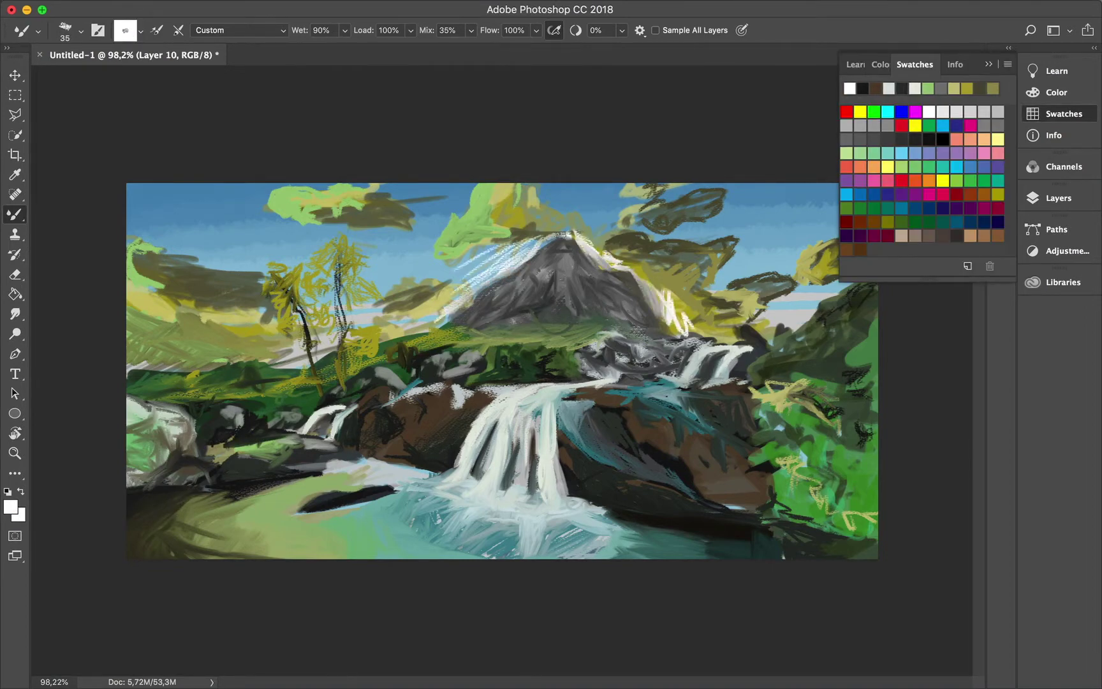
{"action": "key", "text": "ctrl+alt+z"}
{"action": "key", "text": "ctrl+alt+z"}
{"action": "key", "text": "ctrl+alt+z"}
Step: Paint a bright yellow glow down the right slope and smudge it along the ridge
{"action": "left_click", "coordinate": [888, 167]}
{"action": "left_click_drag", "start_coordinate": [578, 241], "coordinate": [696, 335]}
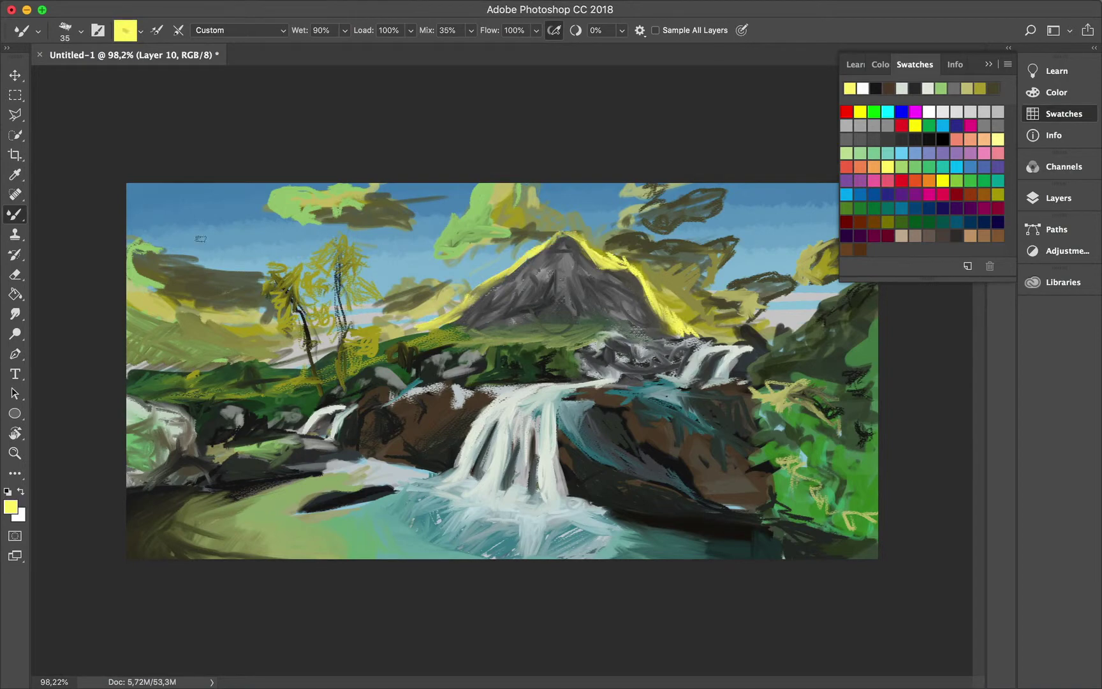
{"action": "left_click", "coordinate": [14, 314]}
{"action": "left_click_drag", "start_coordinate": [561, 239], "coordinate": [657, 307]}
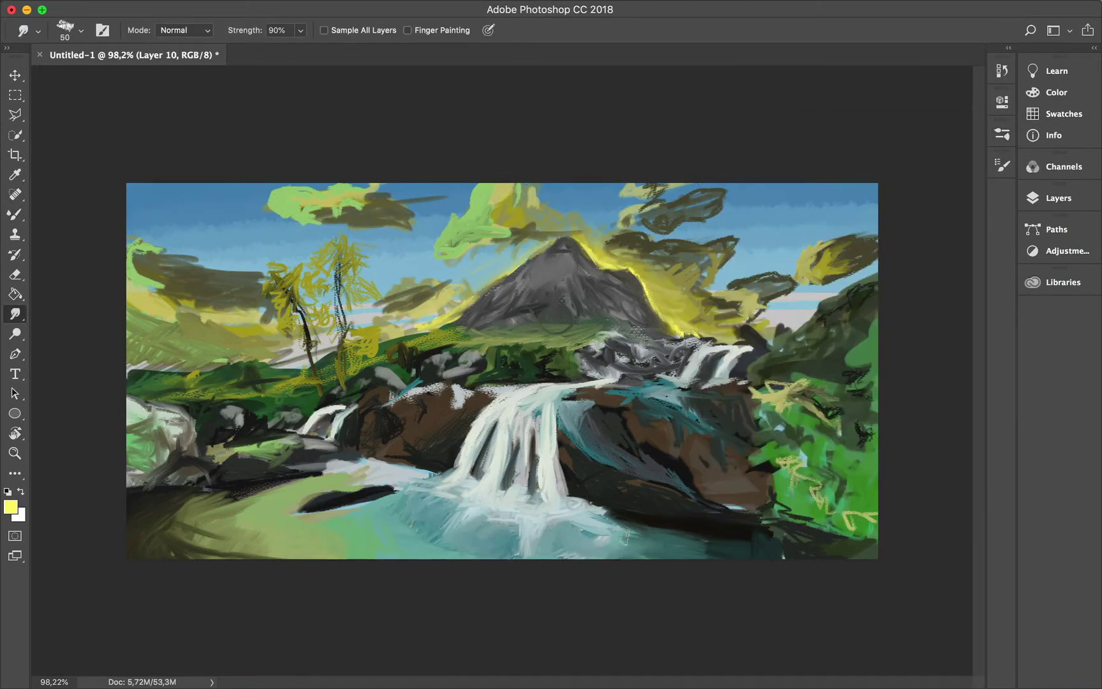
Step: Add Brightness/Contrast and Color Balance adjustment layers
{"action": "scroll", "coordinate": [423, 562], "scroll_direction": "down", "scroll_amount": 3}
{"action": "left_click", "coordinate": [1059, 250]}
{"action": "left_click", "coordinate": [900, 257]}
{"action": "left_click", "coordinate": [909, 278]}
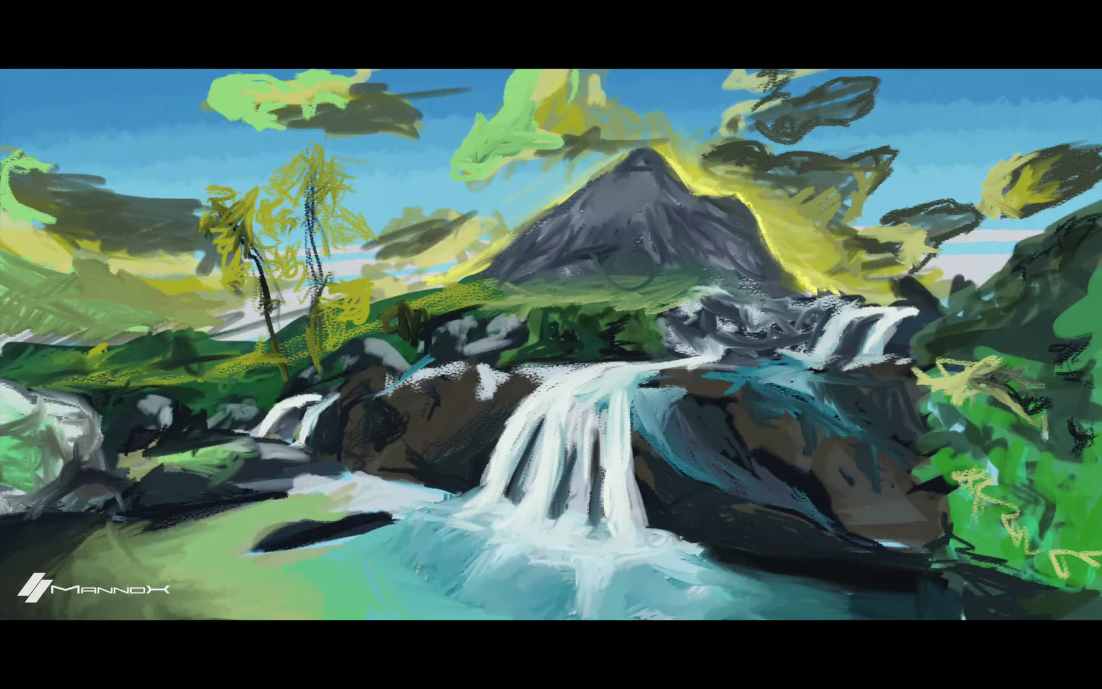